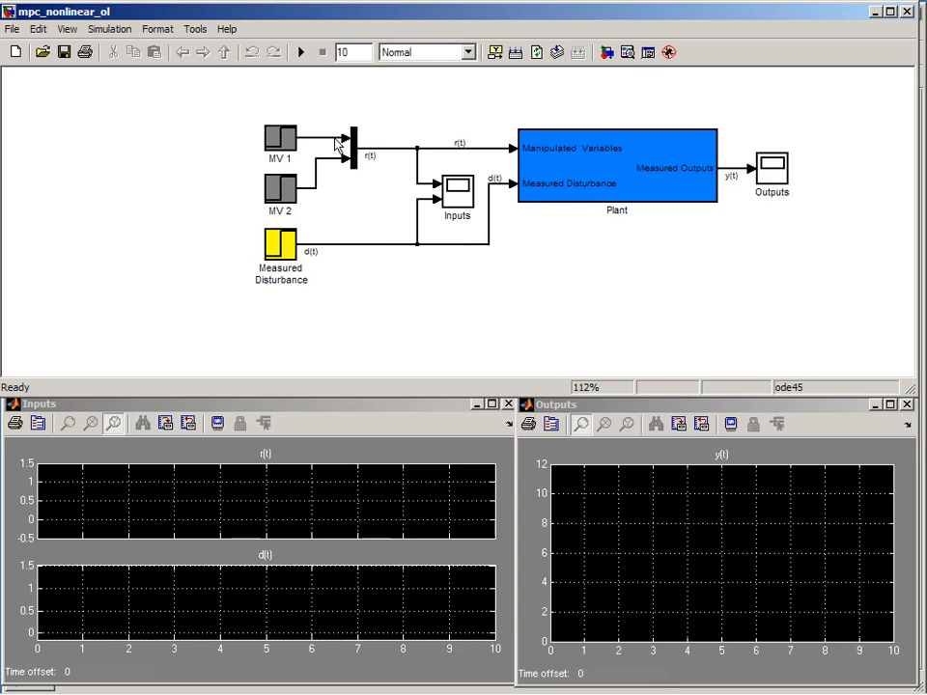
# Run the open-loop simulation while viewing the Plant subsystem, and return to the top-level model
pyautogui.doubleClick(673, 186)
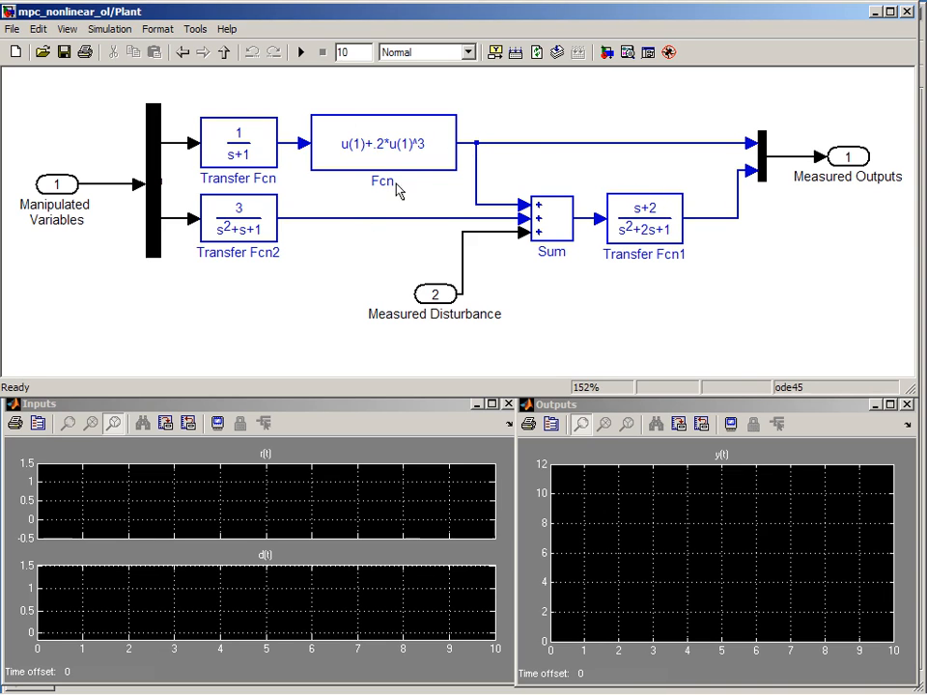
pyautogui.click(300, 54)
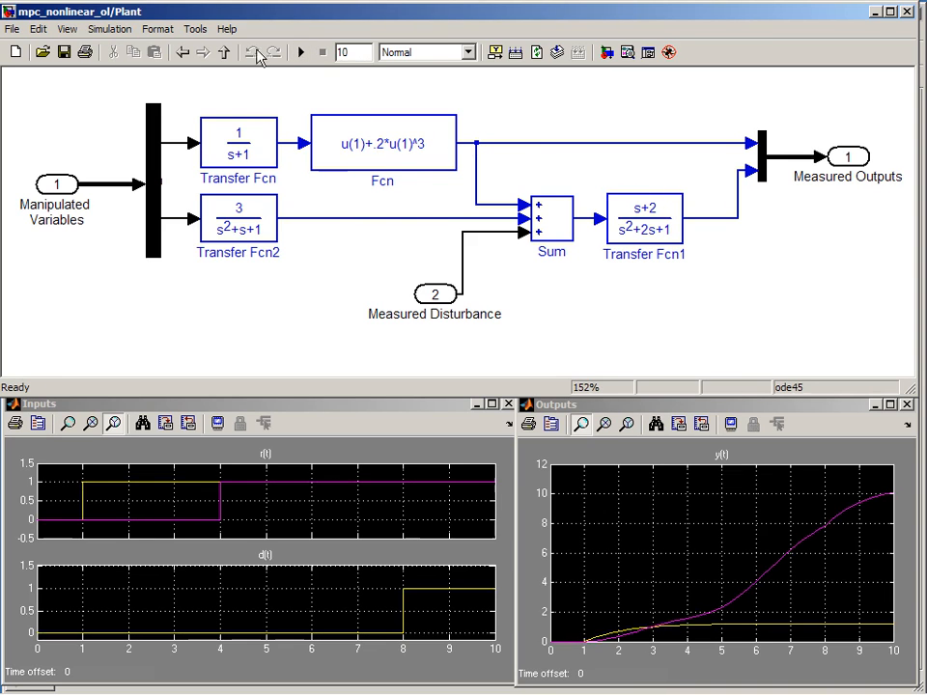
pyautogui.click(225, 53)
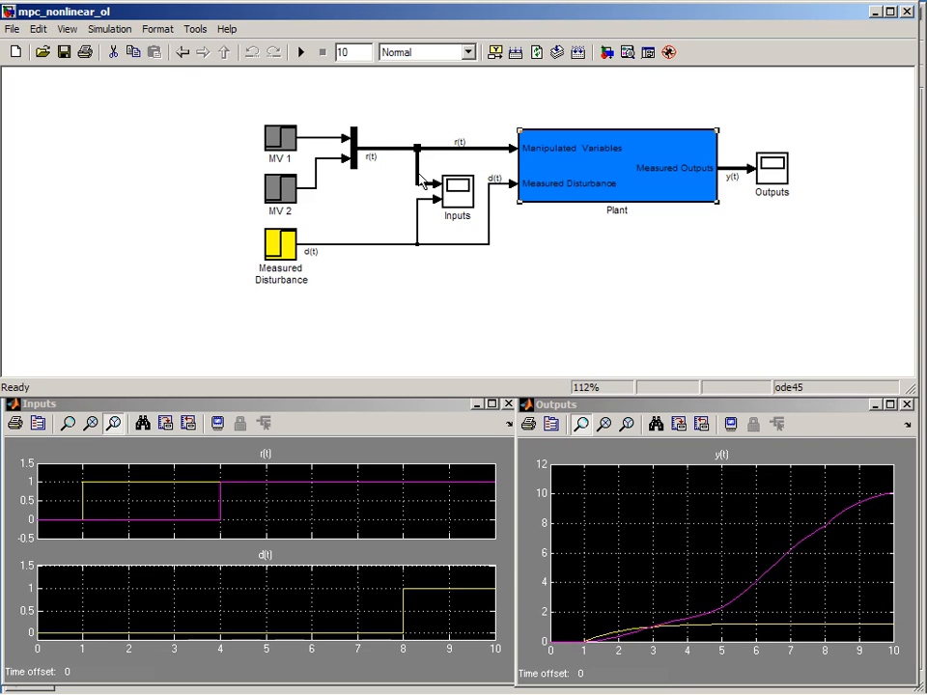
# Add an MPC Controller block from the Model Predictive Control Toolbox library to mpc_nonlinear_ol and place it below the Plant block
pyautogui.moveTo(421, 184); pyautogui.dragTo(423, 183)
pyautogui.click(607, 53)
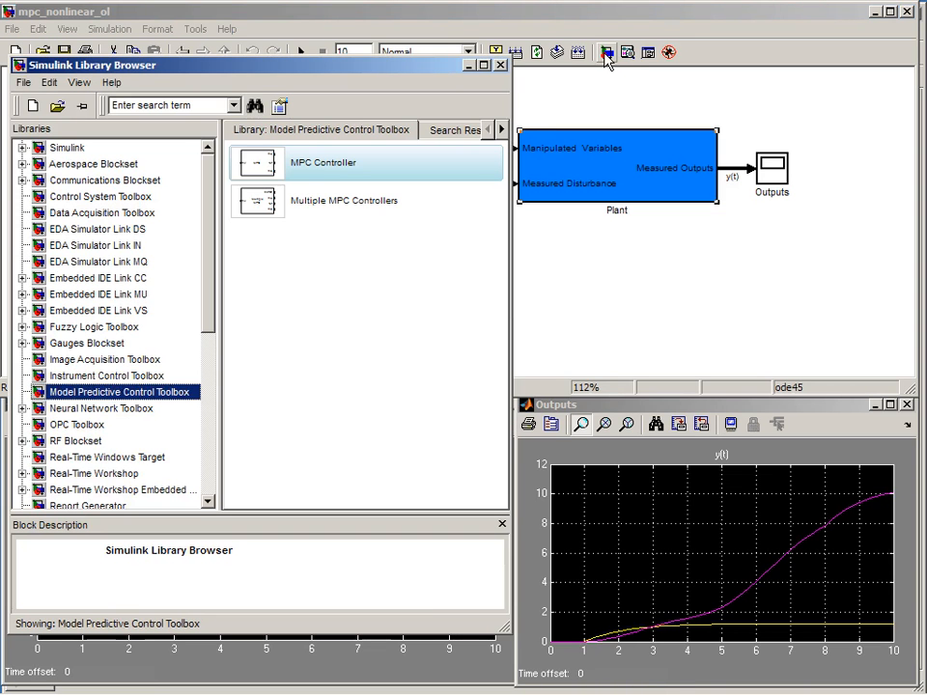
pyautogui.rightClick(420, 162)
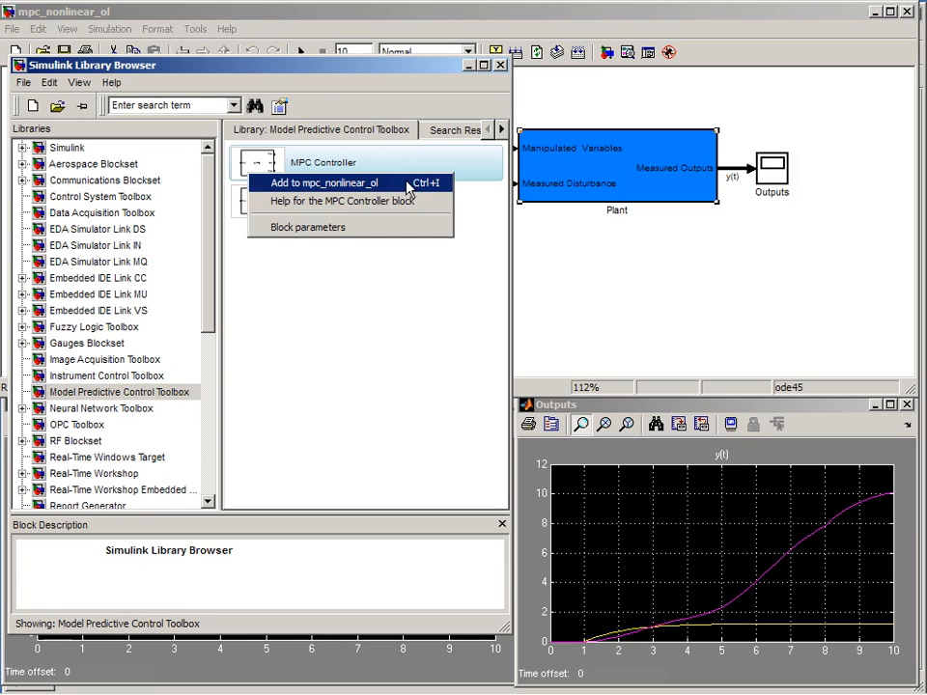
pyautogui.click(410, 183)
pyautogui.moveTo(502, 220); pyautogui.dragTo(632, 284)
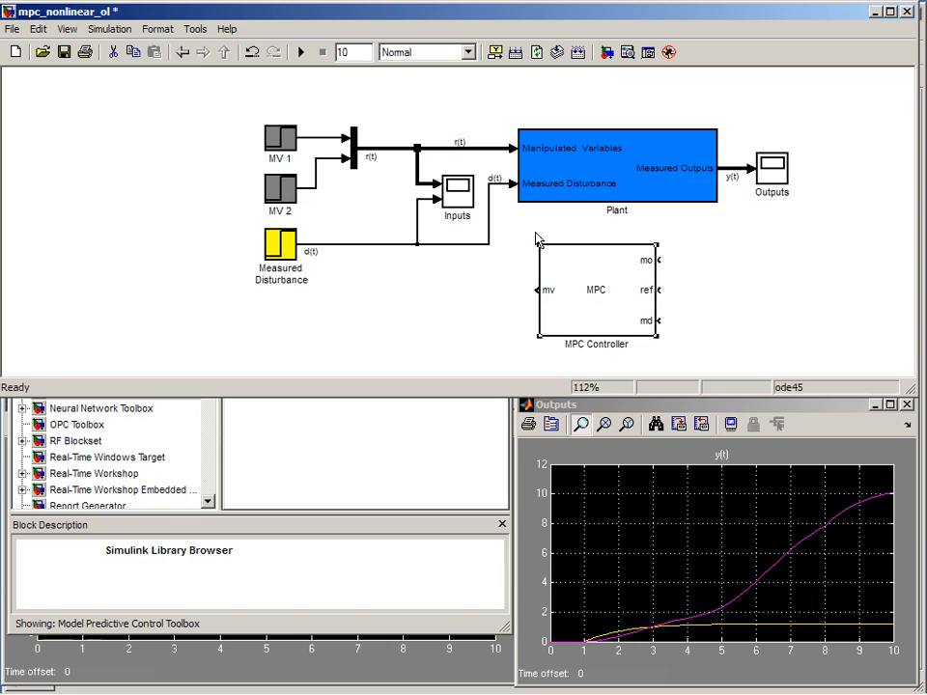
# Flip the MPC Controller block so its inputs face left, and flip its name back below the block
pyautogui.hotkey('ctrl', 'i')
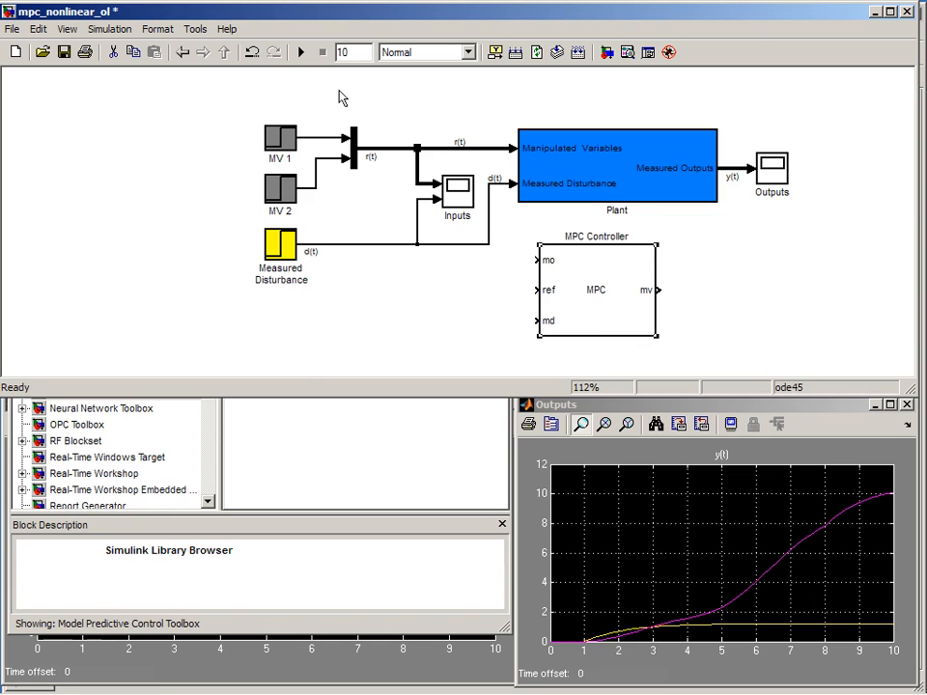
pyautogui.click(156, 29)
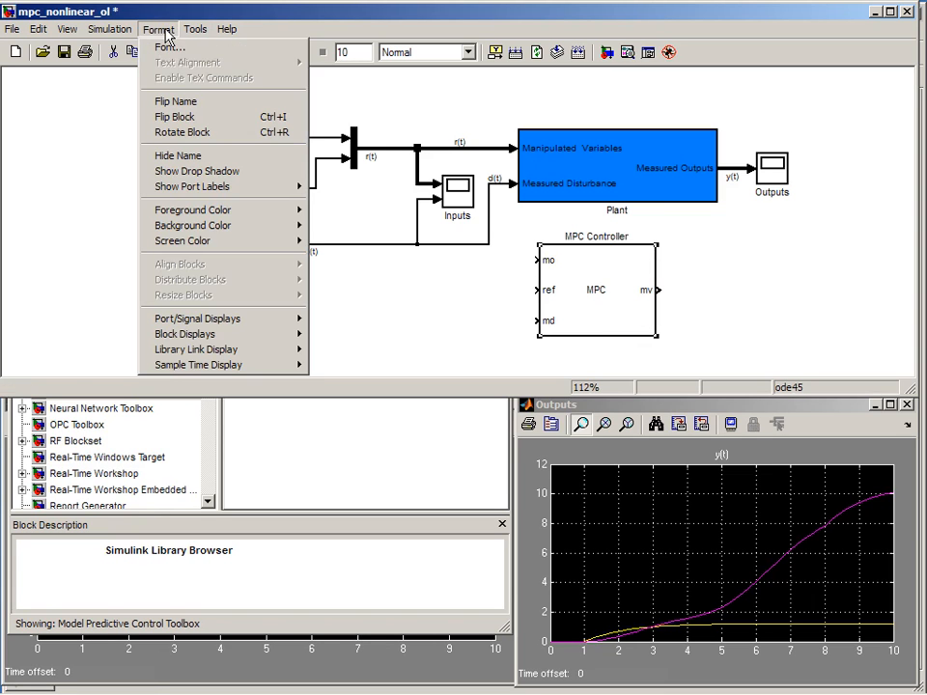
pyautogui.click(173, 101)
# Delete the MV 1 and MV 2 sources with their mux and the Inputs scope, and put the MPC Controller block in their place
pyautogui.moveTo(200, 106); pyautogui.dragTo(494, 205)
pyautogui.press('Delete')
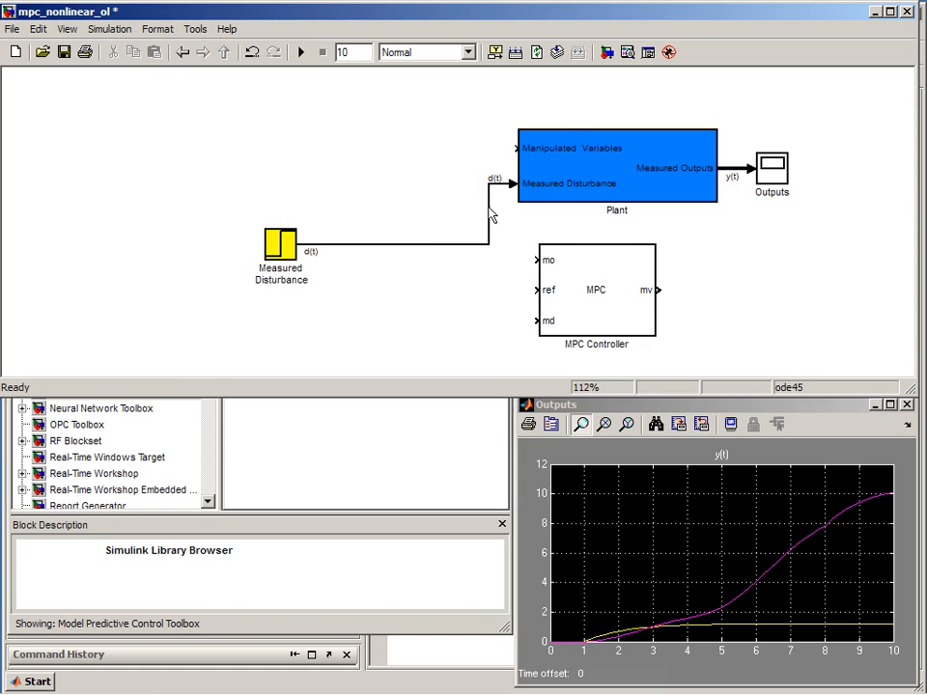
pyautogui.moveTo(586, 279); pyautogui.dragTo(398, 147)
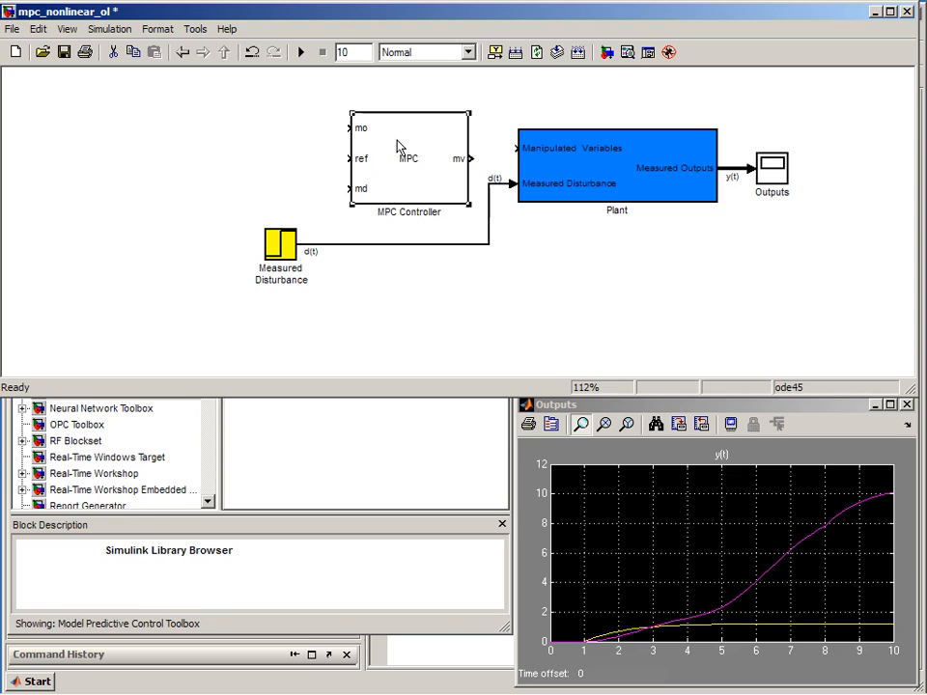
# Wire the MPC Controller's mv output to the Plant's Manipulated Variables, and feed d(t) into md and y(t) into mo
pyautogui.keyDown('ctrl'); pyautogui.click(534, 147); pyautogui.keyUp('ctrl')
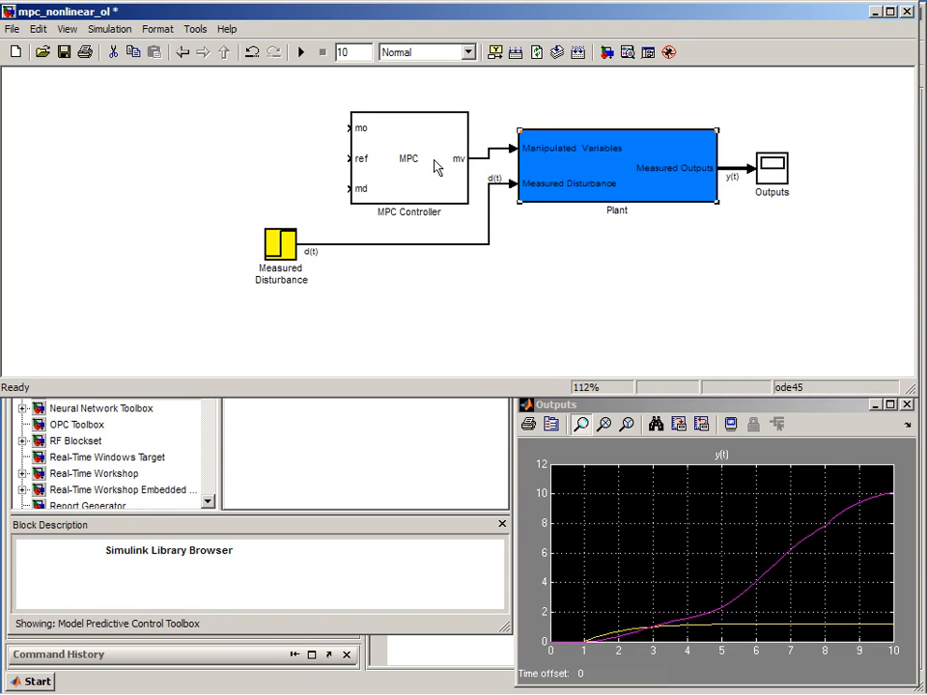
pyautogui.moveTo(326, 245); pyautogui.dragTo(358, 190)
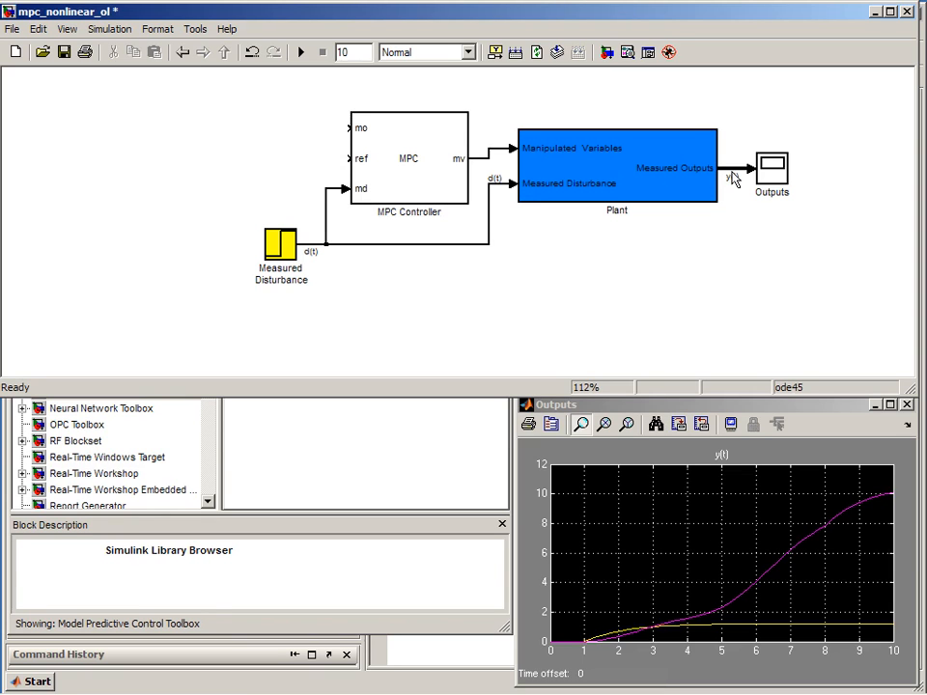
pyautogui.moveTo(731, 176); pyautogui.dragTo(384, 132)
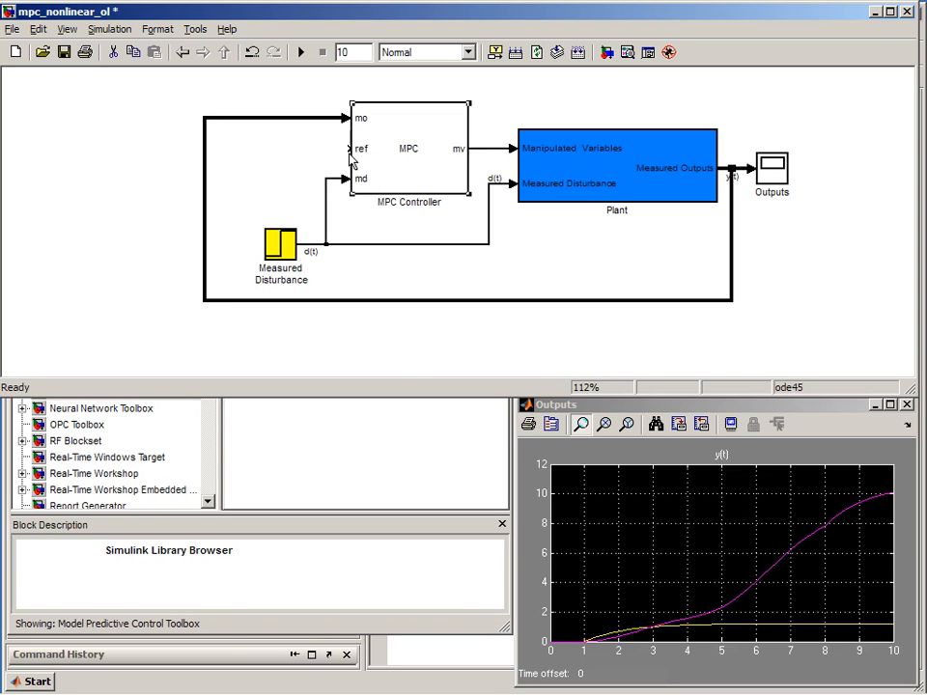
# Switch to the MATLAB desktop and run the mpc shortcut to open the mpc_nonlinear_cl model
pyautogui.hotkey('alt', 'Tab')
pyautogui.hotkey('alt', 'Tab')
pyautogui.hotkey('alt', 'Tab')
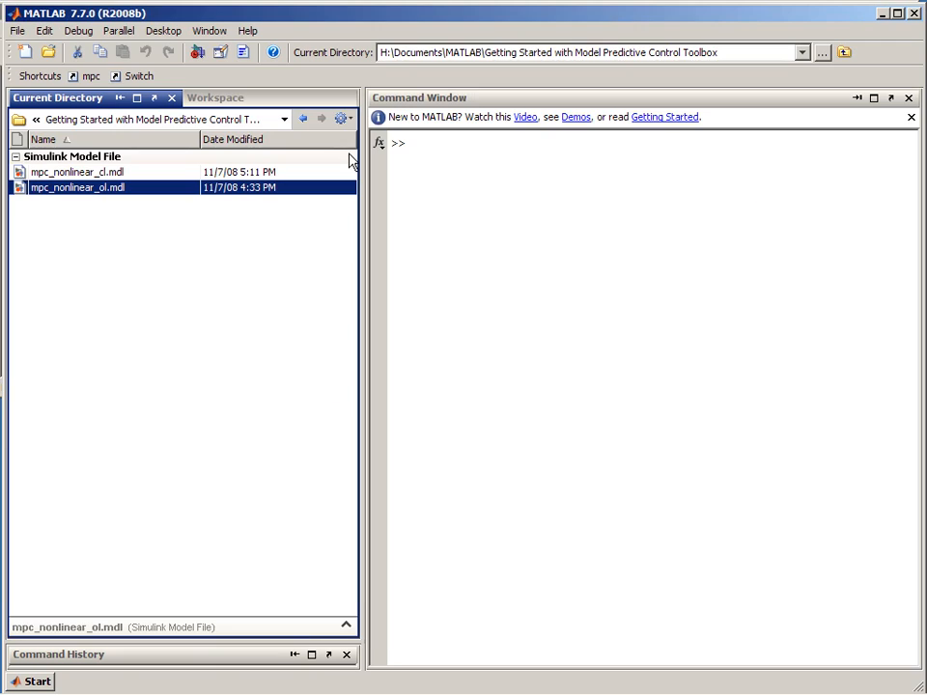
pyautogui.click(91, 75)
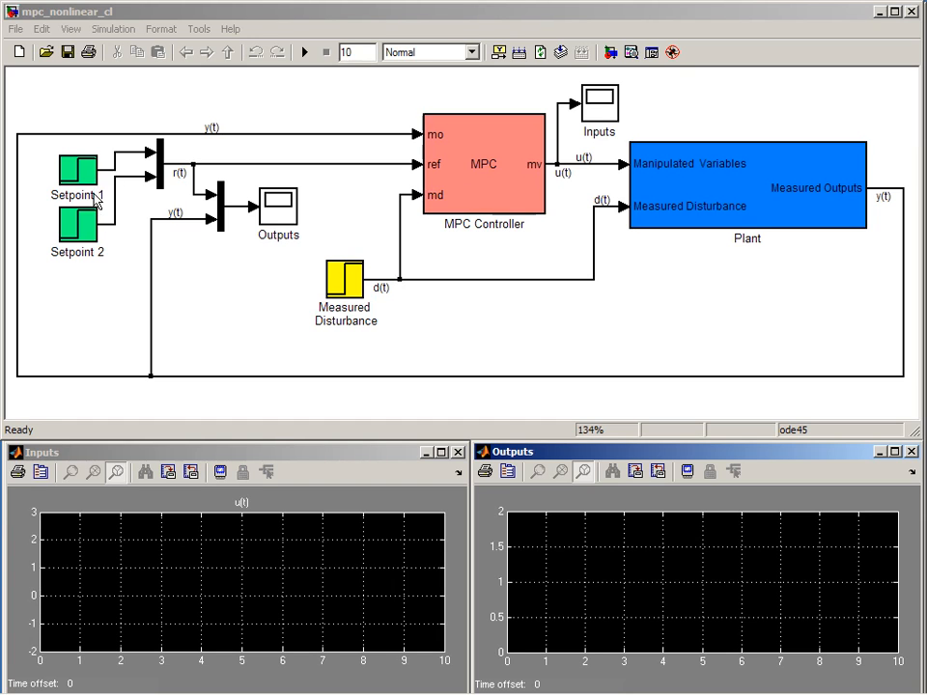
# Build an MPC design project from the MPC Controller block's parameters with 2 manipulated variables
pyautogui.doubleClick(475, 197)
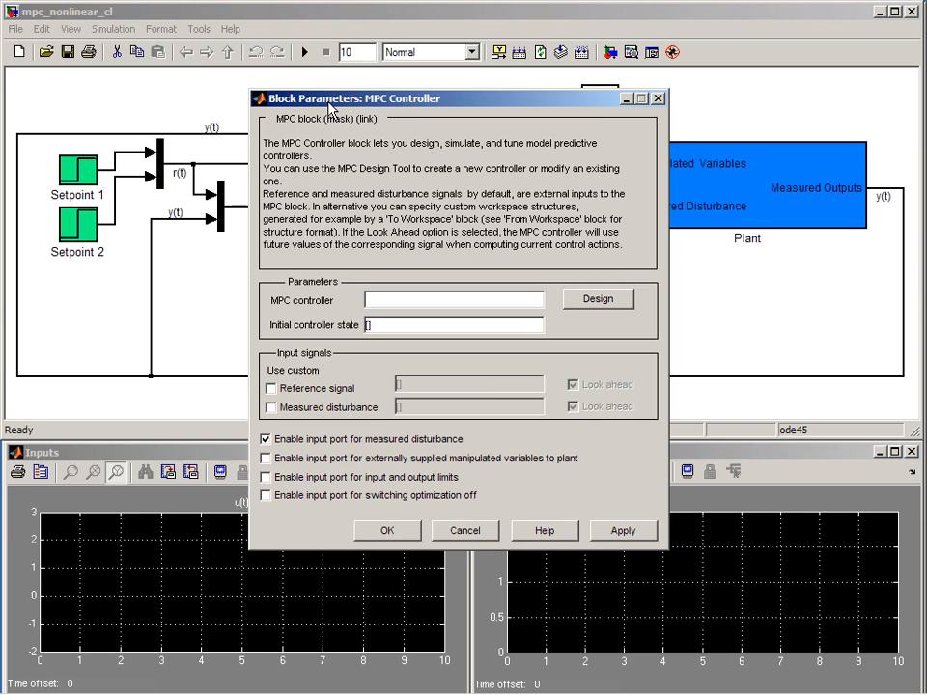
pyautogui.click(591, 300)
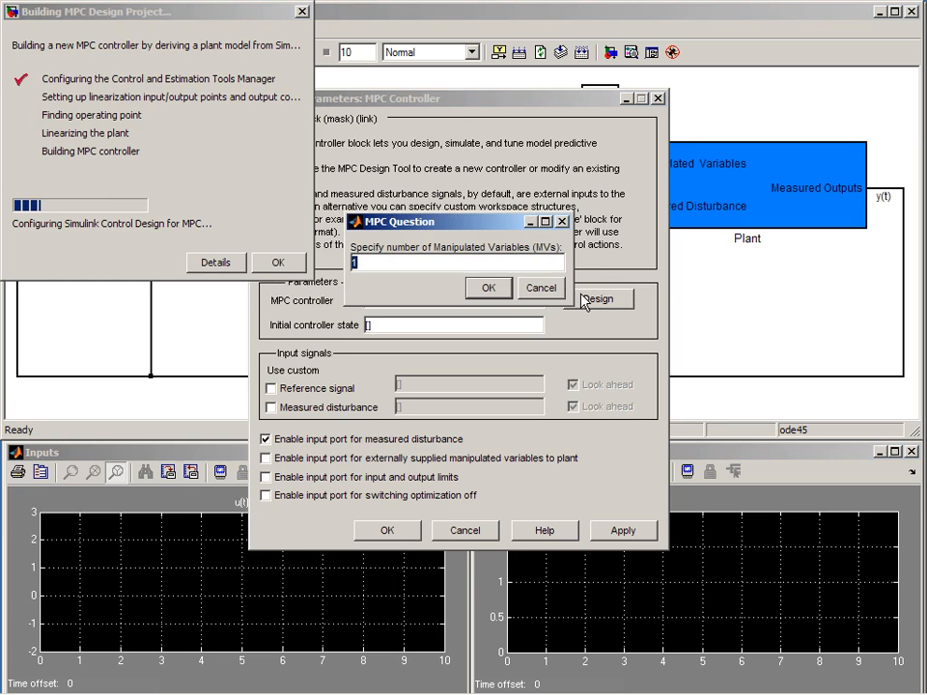
pyautogui.write('2')
pyautogui.click(488, 289)
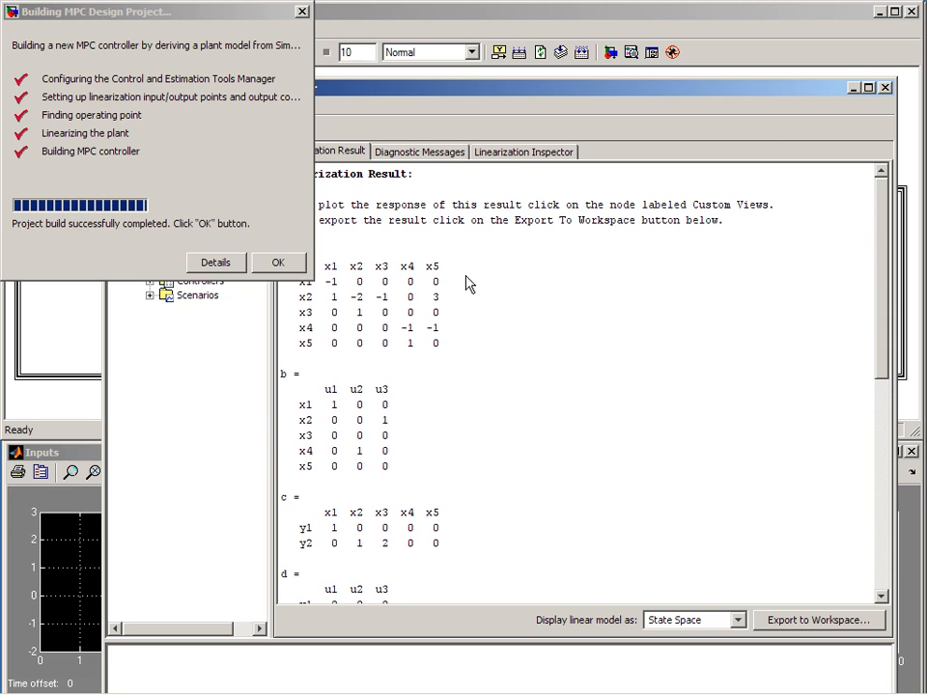
pyautogui.click(278, 264)
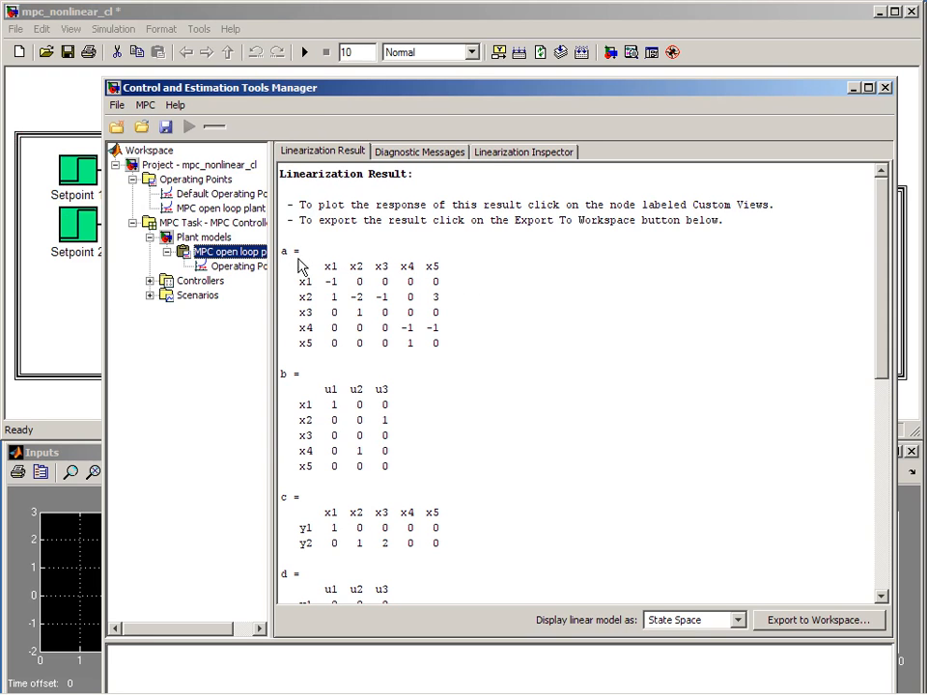
# Maximize the Control and Estimation Tools Manager and examine the MPC Task's structure overview and the first input's signal type options
pyautogui.click(868, 88)
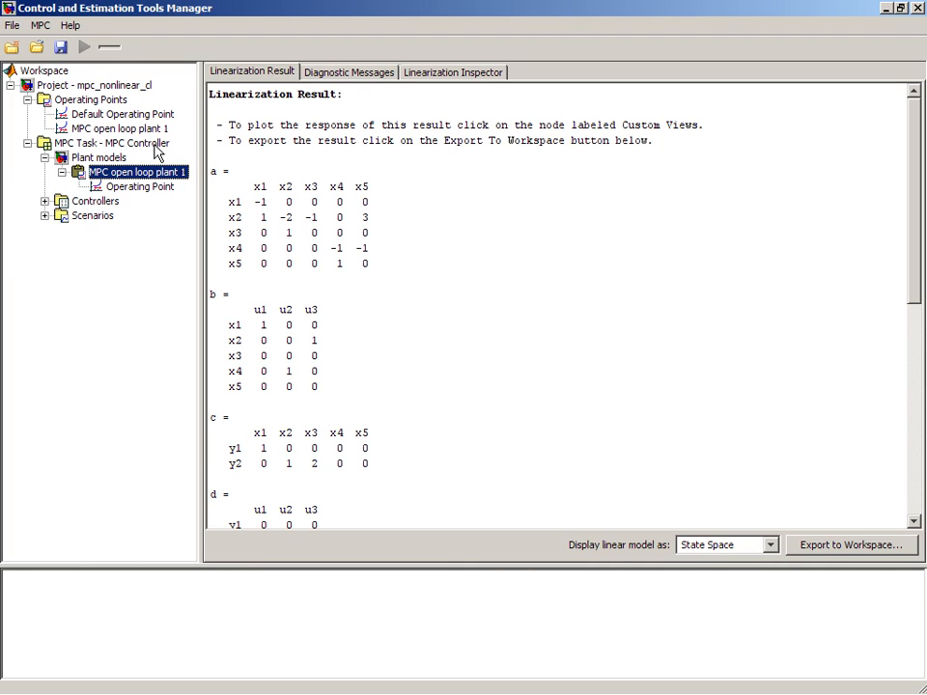
pyautogui.click(135, 143)
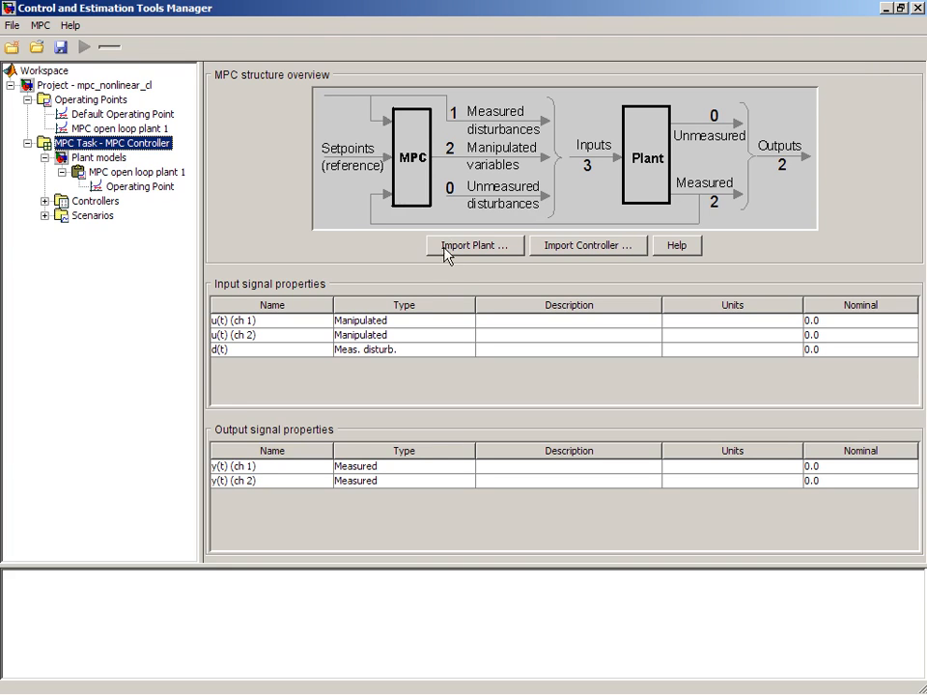
pyautogui.click(425, 322)
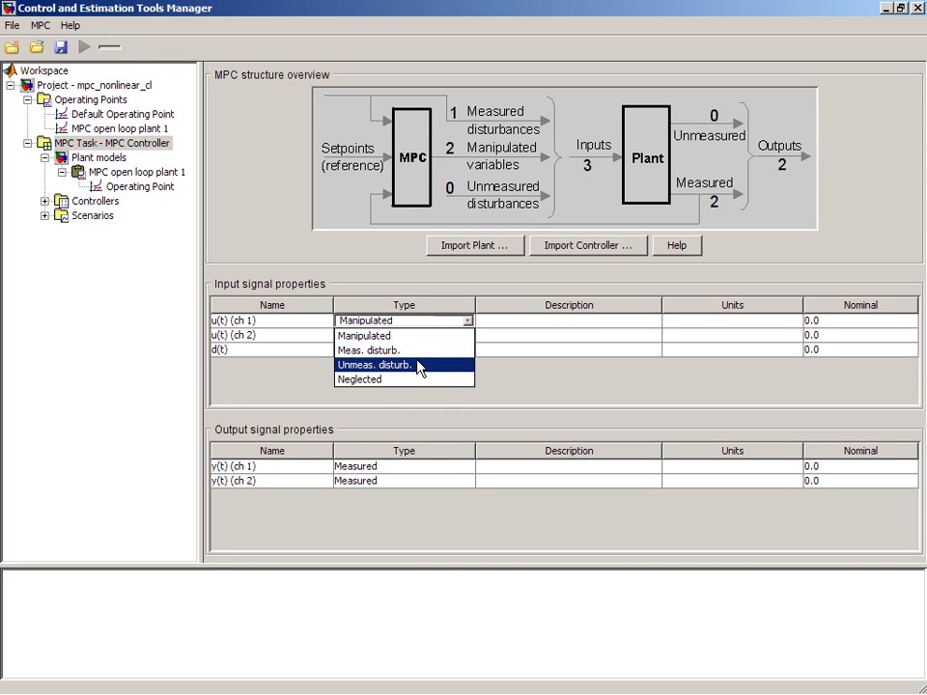
# Rename the input signal u(t) (ch 1) to "mass flow"
pyautogui.click(273, 321)
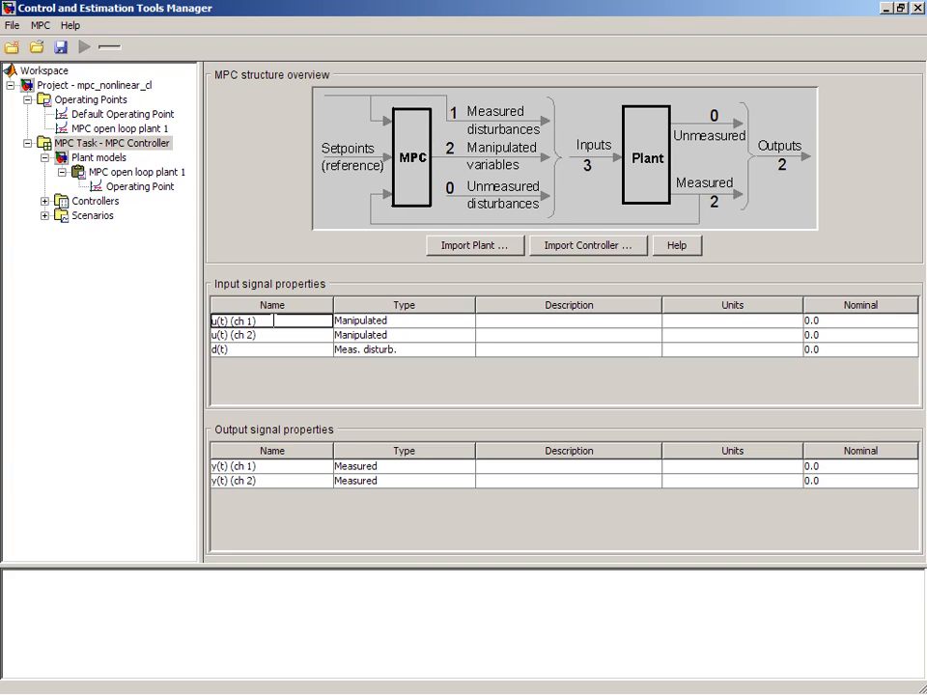
pyautogui.press('BackSpace')
pyautogui.press('BackSpace')
pyautogui.press('BackSpace')
pyautogui.press('BackSpace')
pyautogui.press('BackSpace')
pyautogui.press('BackSpace')
pyautogui.press('BackSpace')
pyautogui.press('BackSpace')
pyautogui.press('BackSpace')
pyautogui.press('BackSpace')
pyautogui.press('BackSpace')
pyautogui.write('mass flow')
# Give the mass flow input the description "mass flow description" and the units kg/s
pyautogui.click(520, 320)
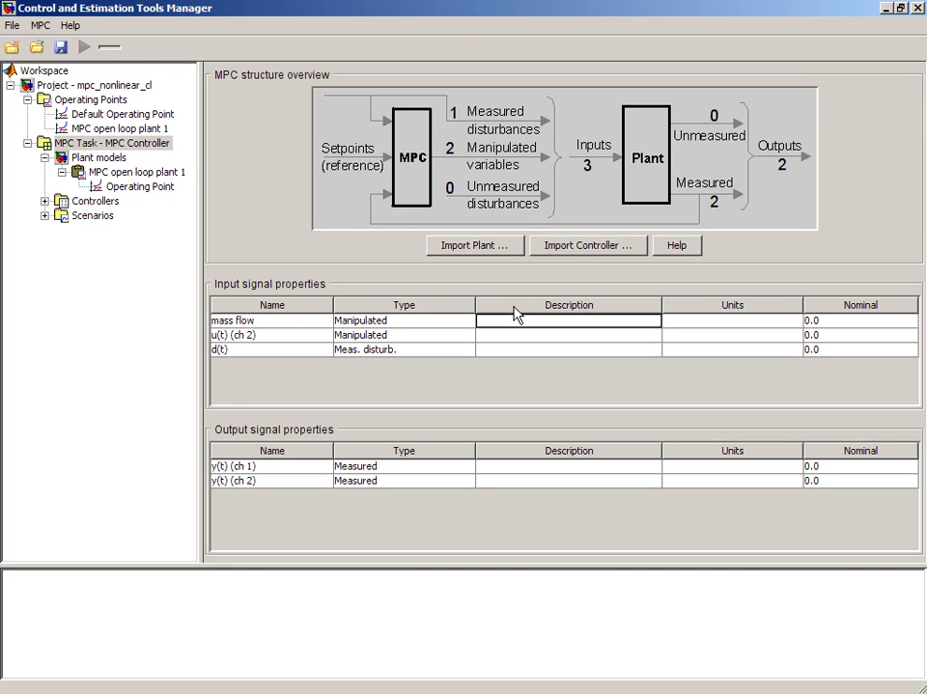
pyautogui.write('mass flow description')
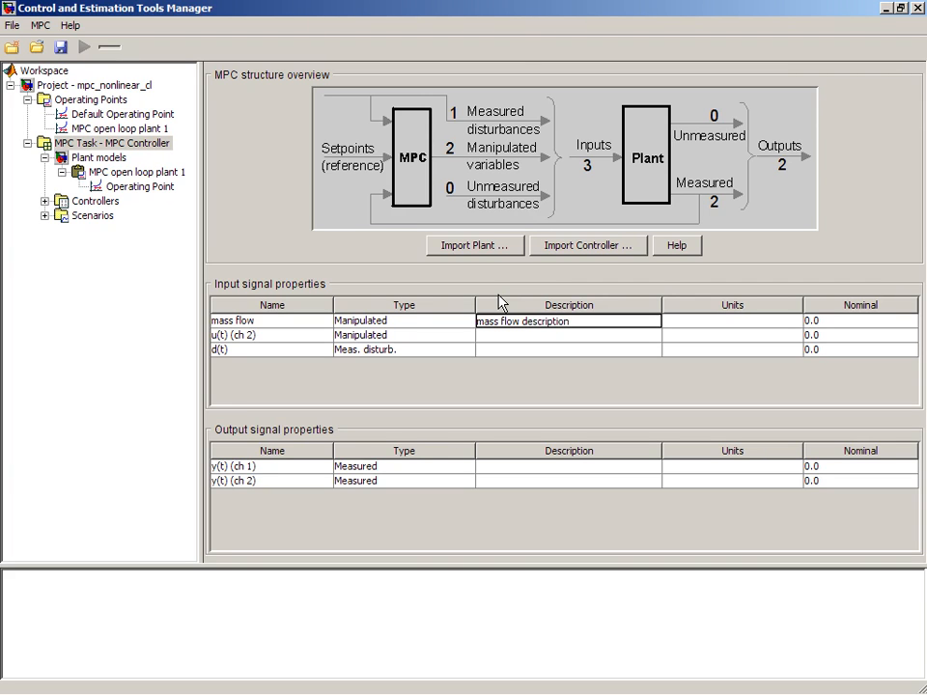
pyautogui.click(736, 322)
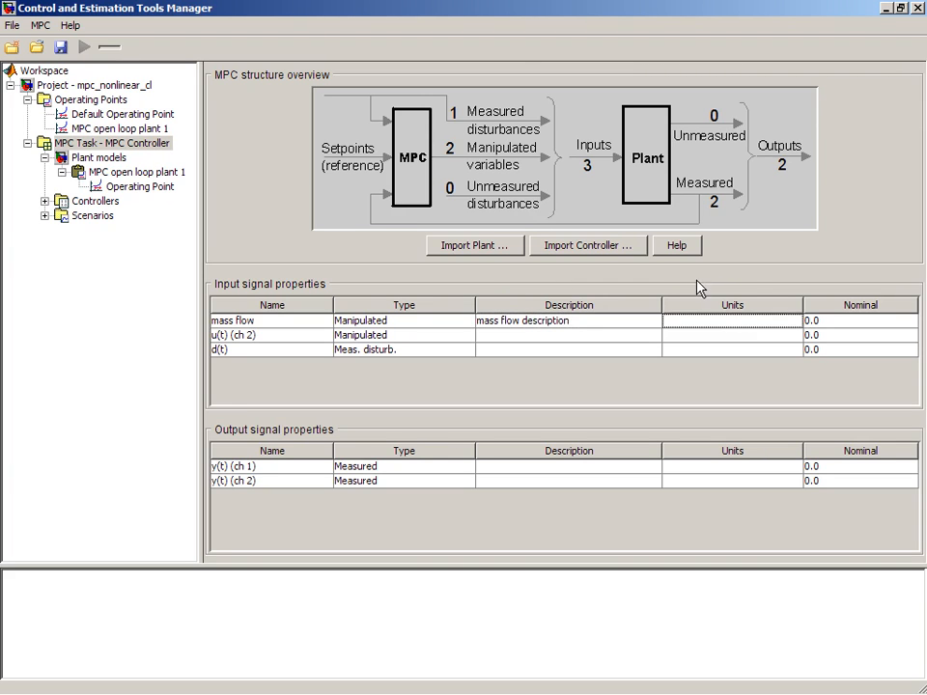
pyautogui.write('kg/s')
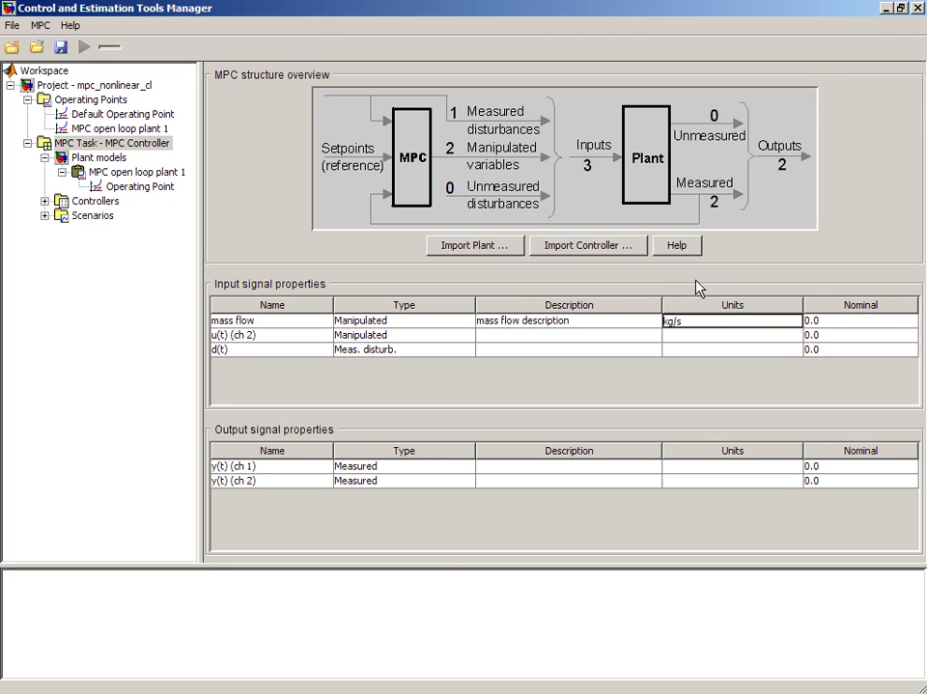
pyautogui.press('Return')
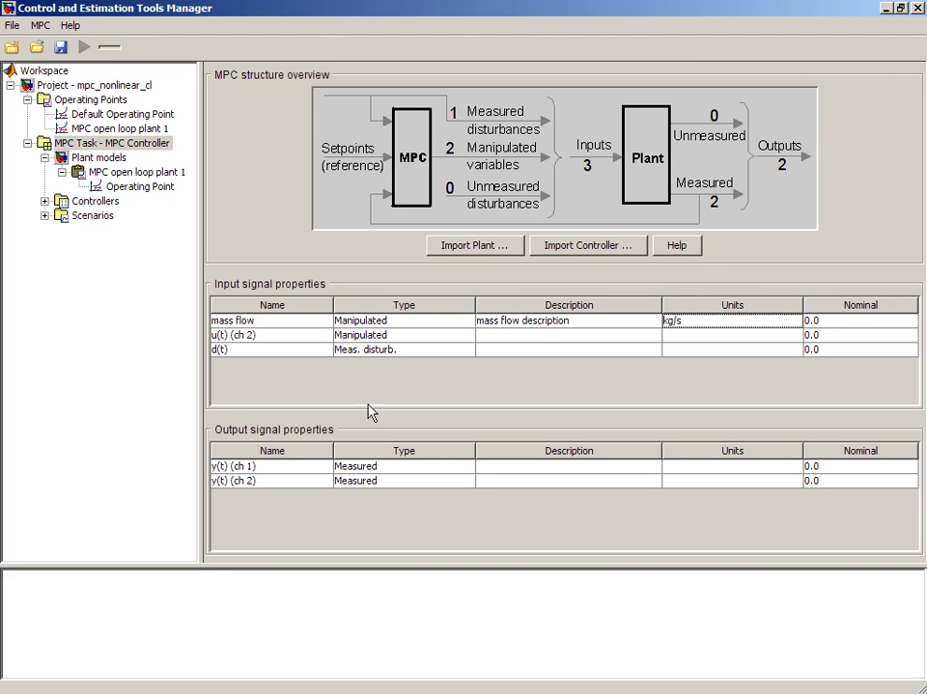
# Rename the output signal y(t) (ch 1) to "temp"
pyautogui.doubleClick(264, 467)
pyautogui.press('BackSpace')
pyautogui.press('BackSpace')
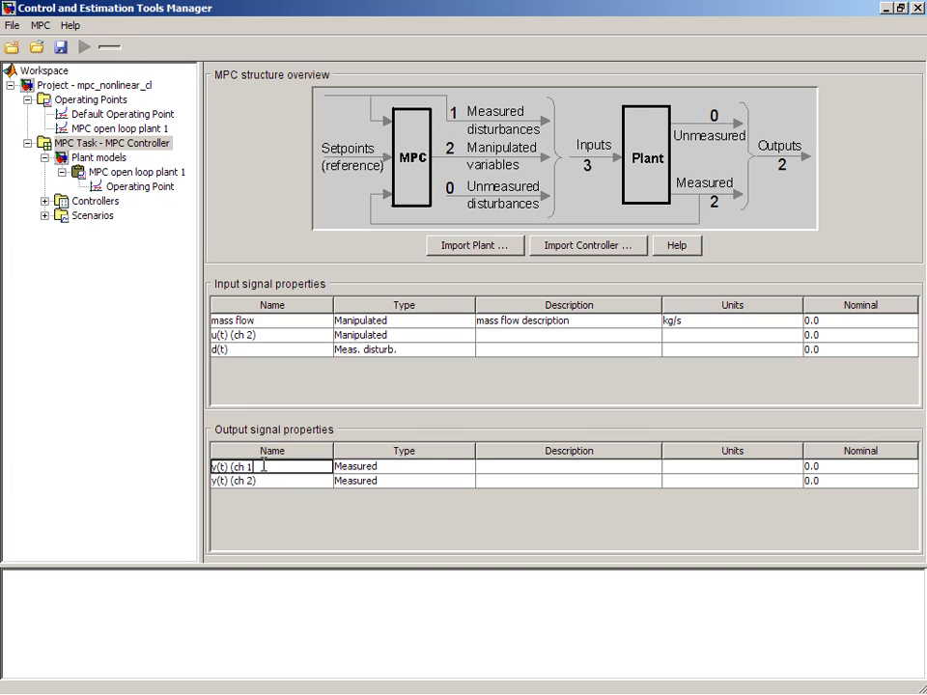
pyautogui.press('BackSpace')
pyautogui.press('BackSpace')
pyautogui.press('BackSpace')
pyautogui.press('BackSpace')
pyautogui.press('BackSpace')
pyautogui.press('BackSpace')
pyautogui.press('BackSpace')
pyautogui.press('BackSpace')
pyautogui.press('BackSpace')
pyautogui.write('temp')
# Give the temp output the description "temp" and the units K
pyautogui.doubleClick(513, 466)
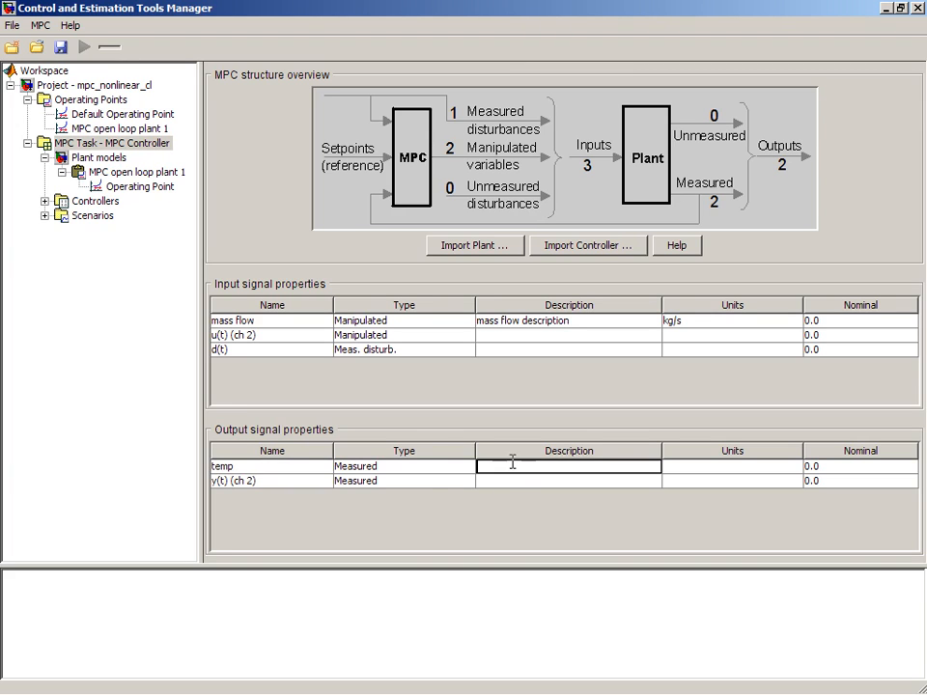
pyautogui.write('temp')
pyautogui.doubleClick(697, 467)
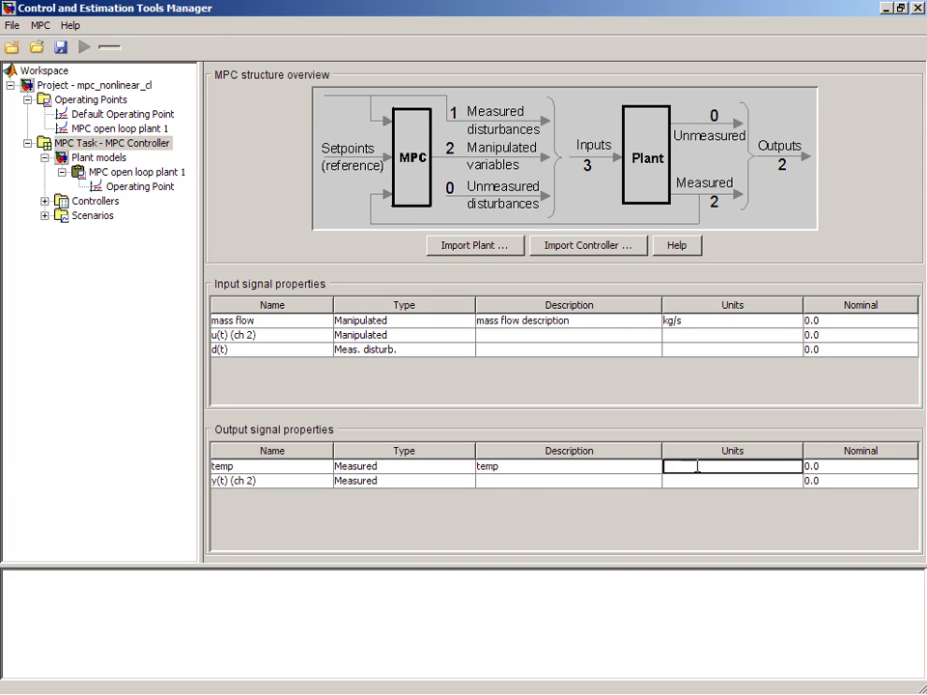
pyautogui.write('K')
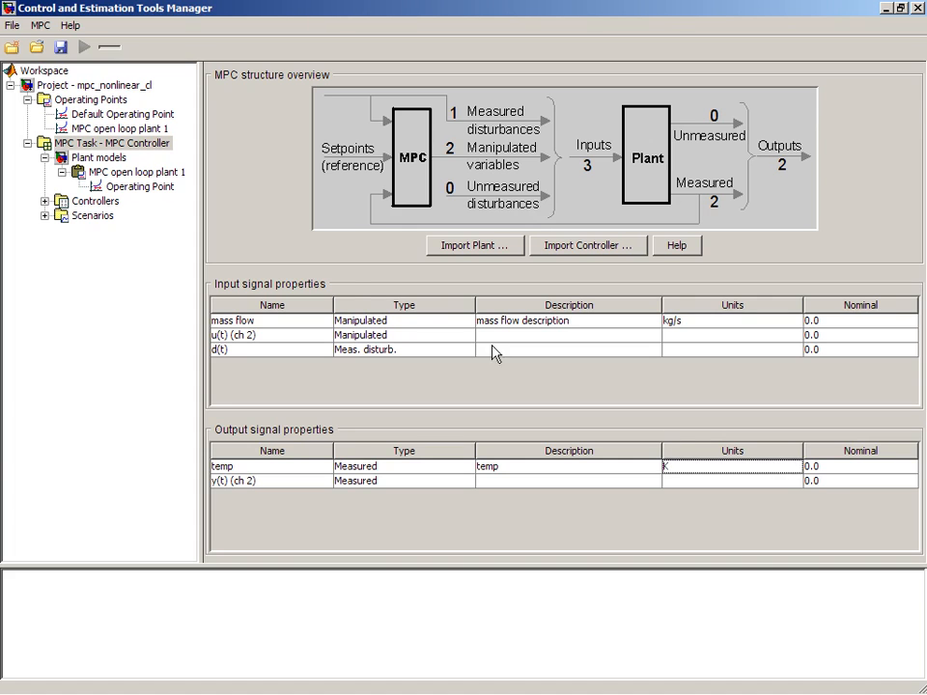
# Open the model and horizon settings of the MPC1 controller in the project's Controllers
pyautogui.click(97, 201)
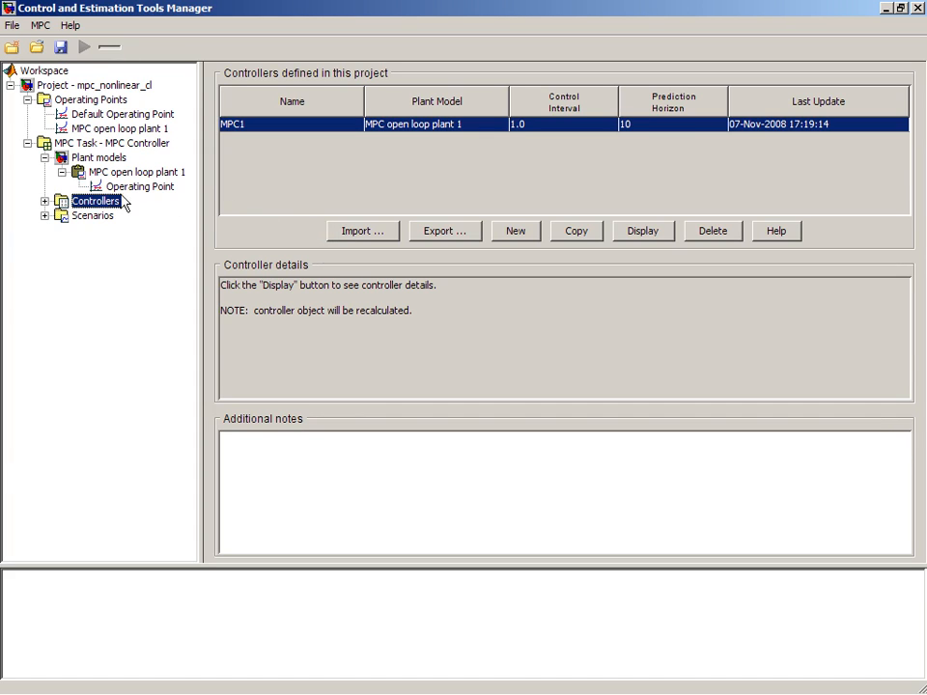
pyautogui.click(44, 202)
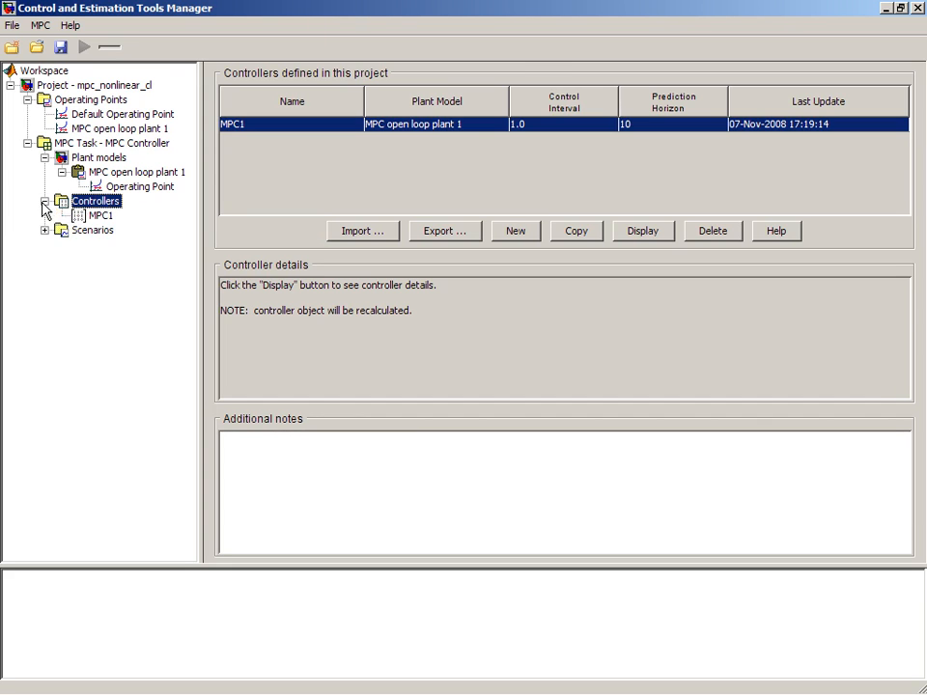
pyautogui.click(99, 215)
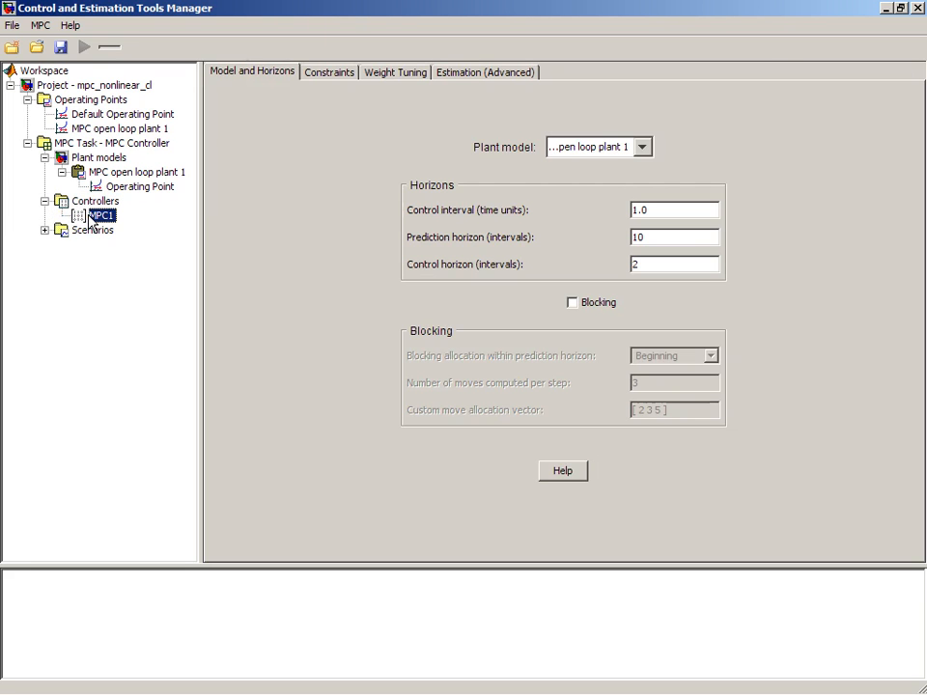
# Use MPC open loop plant 1 as the plant model for MPC1 and set the control interval to 0.2 time units
pyautogui.click(642, 147)
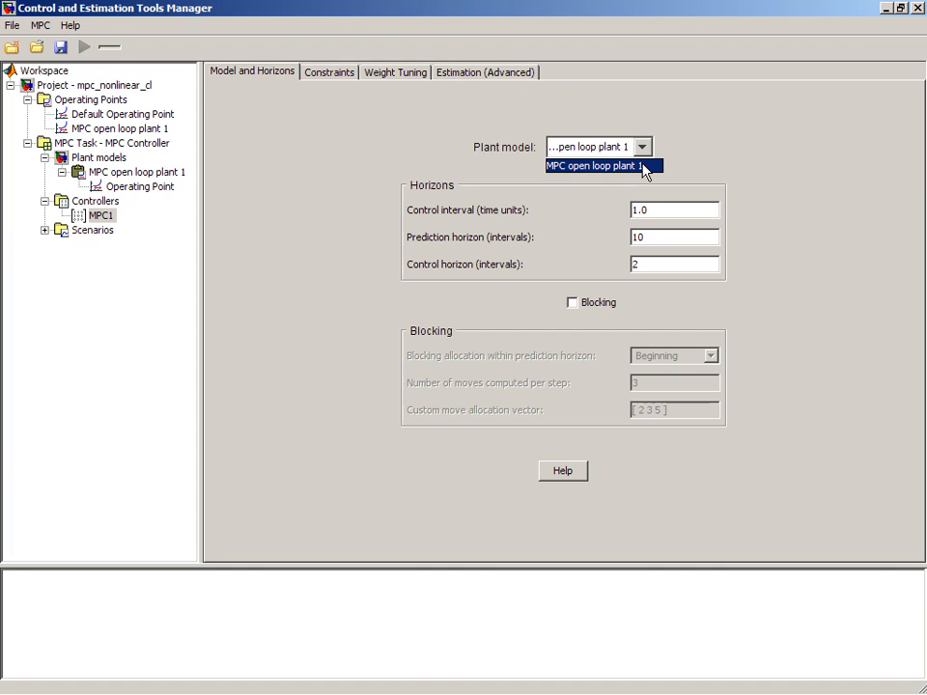
pyautogui.click(645, 170)
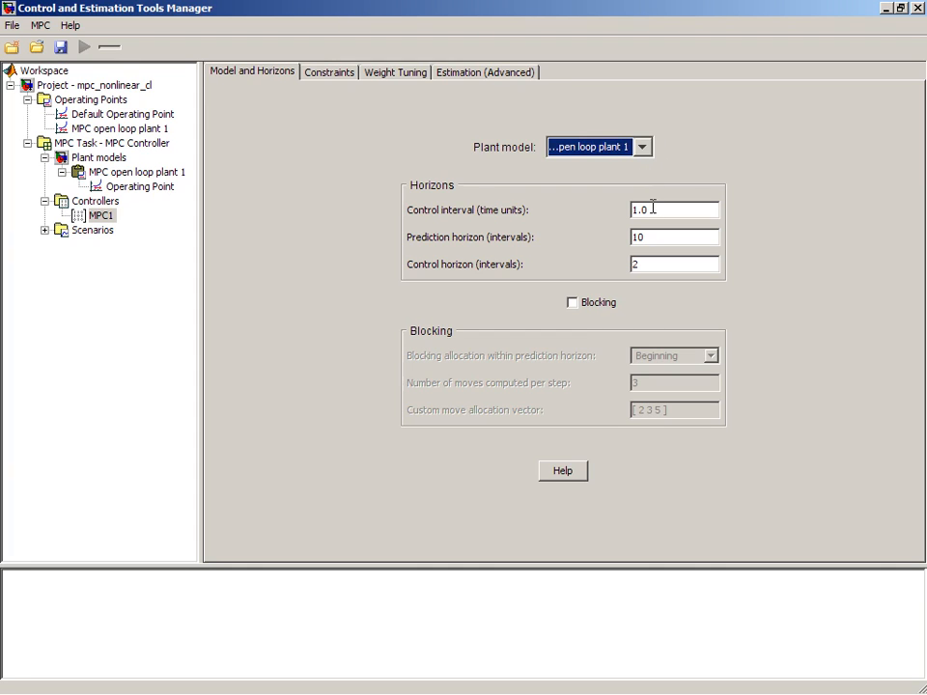
pyautogui.click(653, 208)
pyautogui.press('BackSpace')
pyautogui.press('BackSpace')
pyautogui.press('BackSpace')
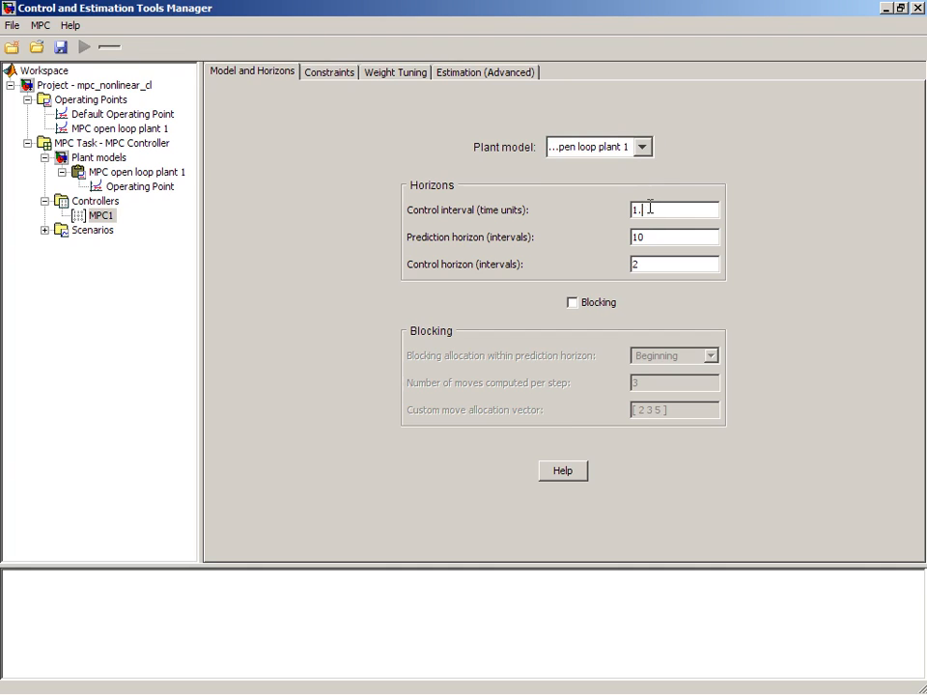
pyautogui.write('0.2')
pyautogui.click(646, 237)
pyautogui.moveTo(646, 237); pyautogui.dragTo(630, 237)
# Constrain the manipulated variables, limiting mass flow to between -3 and 3 and u(t) (ch 2) to between -2 and 2
pyautogui.click(342, 76)
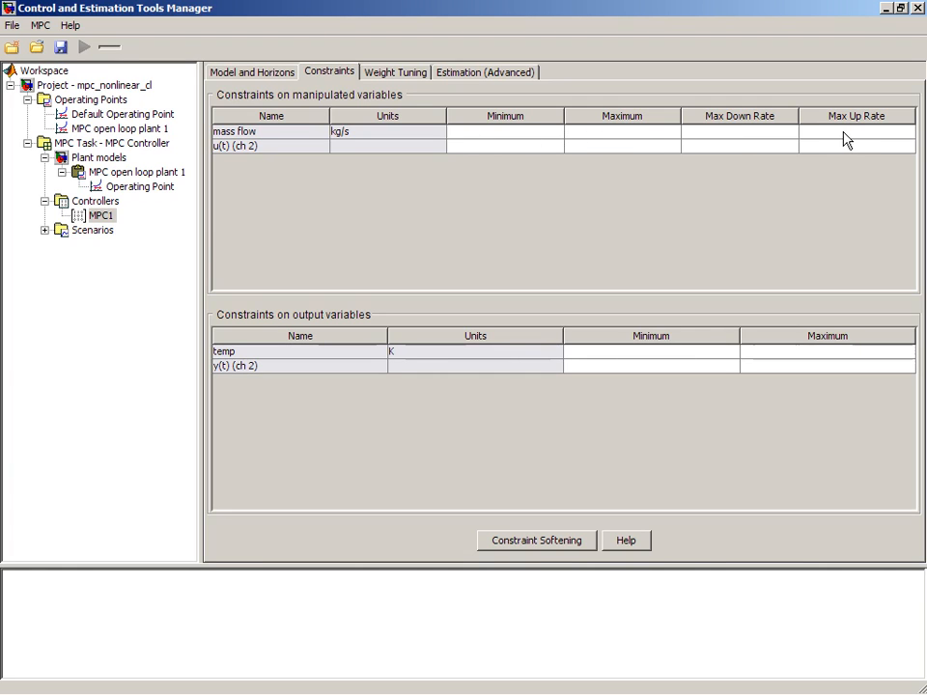
pyautogui.doubleClick(508, 136)
pyautogui.write('-3')
pyautogui.doubleClick(637, 132)
pyautogui.write('3')
pyautogui.doubleClick(507, 145)
pyautogui.write('-2')
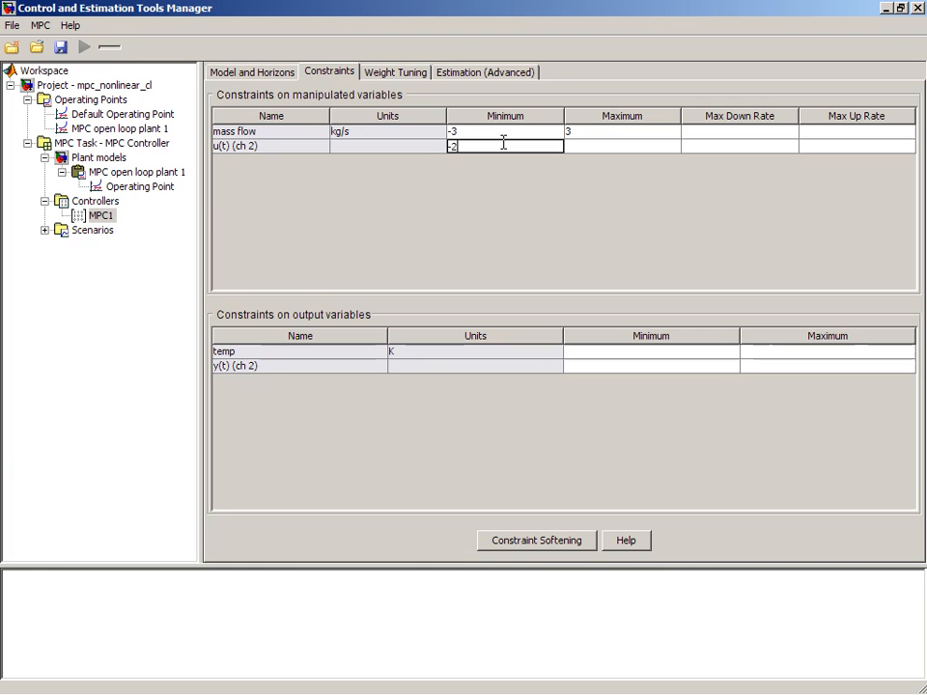
pyautogui.doubleClick(595, 150)
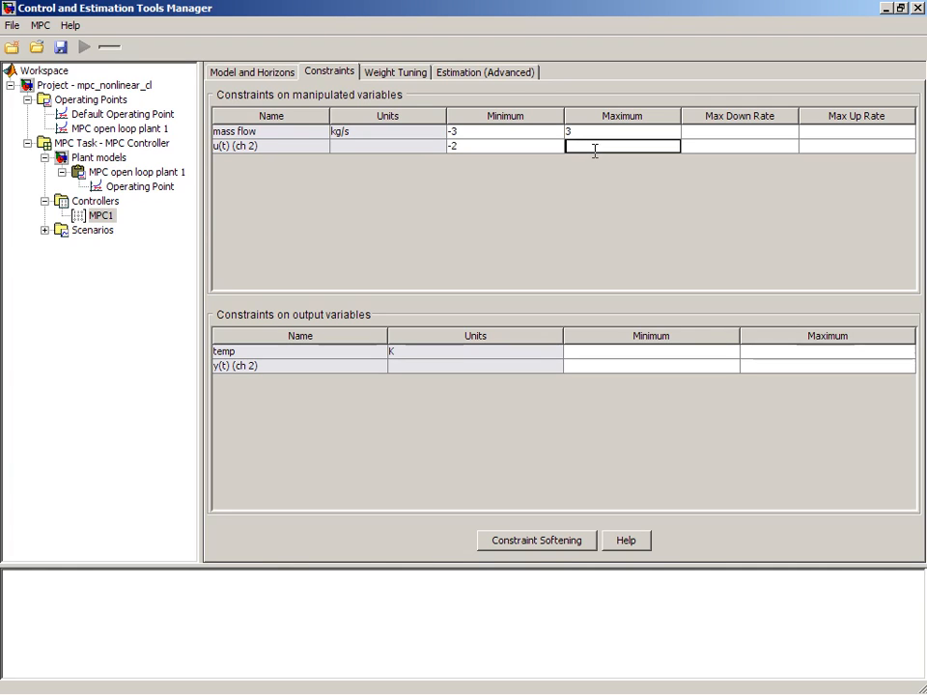
pyautogui.write('2')
# Set the maximum down rate to -1000 and the maximum up rate to 1000 for both mass flow and u(t) (ch 2)
pyautogui.doubleClick(741, 131)
pyautogui.write('-1000')
pyautogui.doubleClick(838, 132)
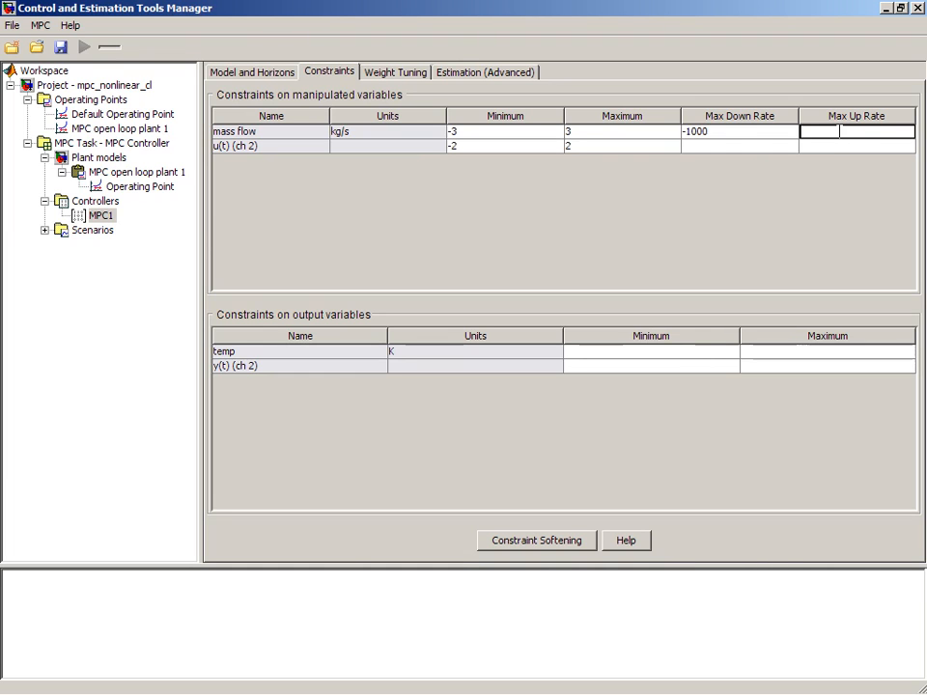
pyautogui.write('1000')
pyautogui.doubleClick(745, 144)
pyautogui.write('-1000')
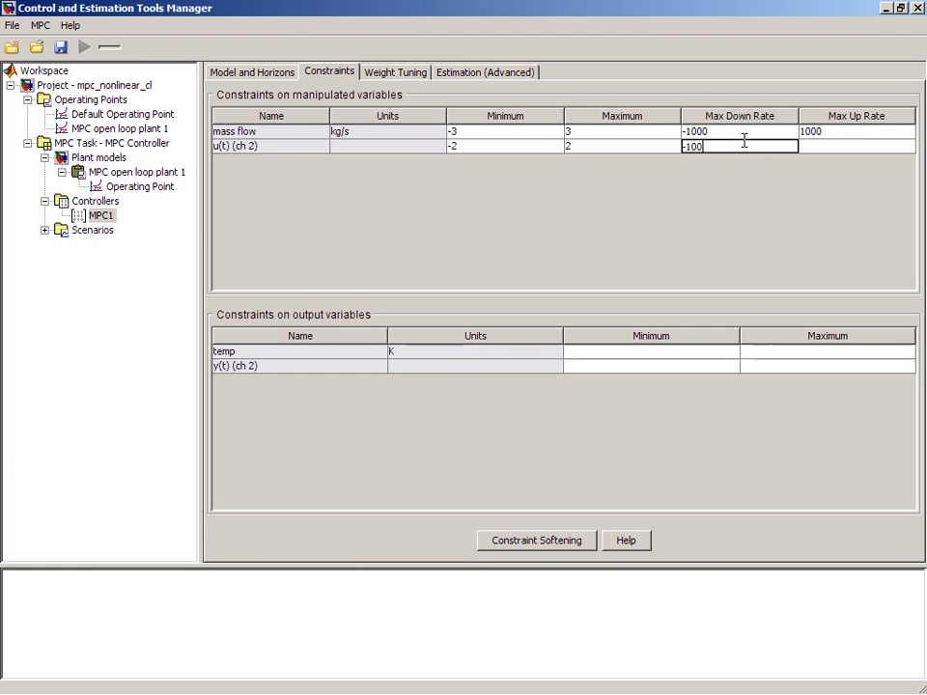
pyautogui.doubleClick(820, 145)
pyautogui.write('1000')
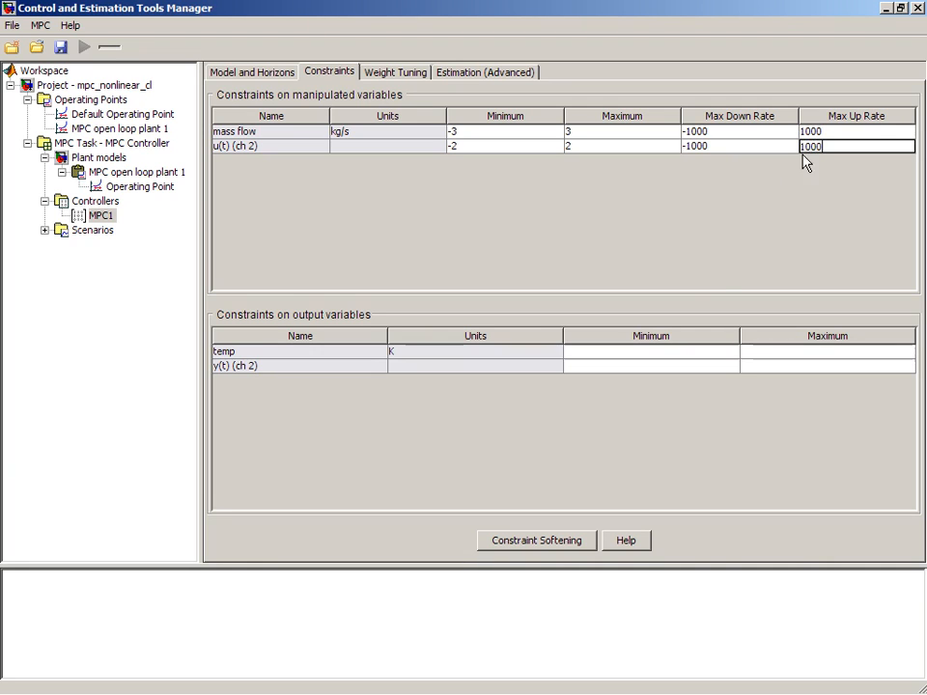
pyautogui.press('Return')
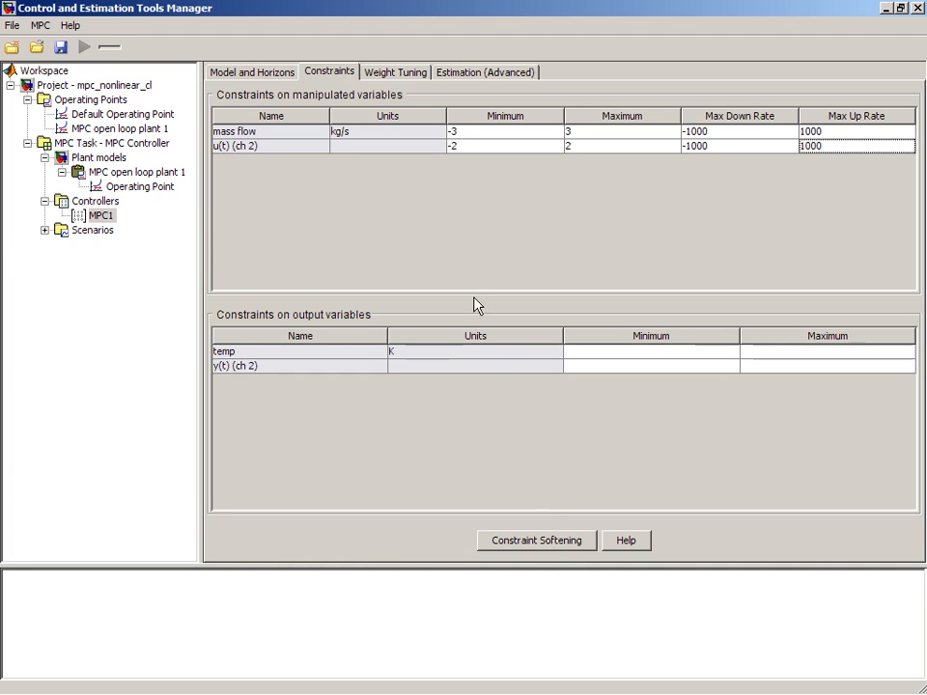
# Review the weight tuning of MPC1, and open Scenario1 with MPC1 as controller and MPC open loop plant 1 as plant
pyautogui.click(415, 83)
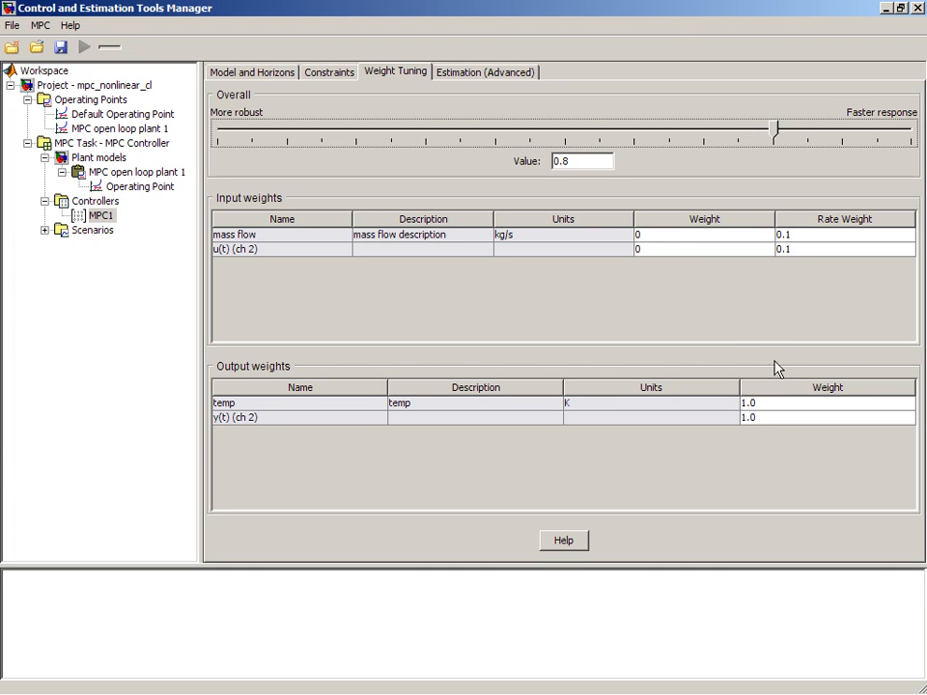
pyautogui.click(78, 230)
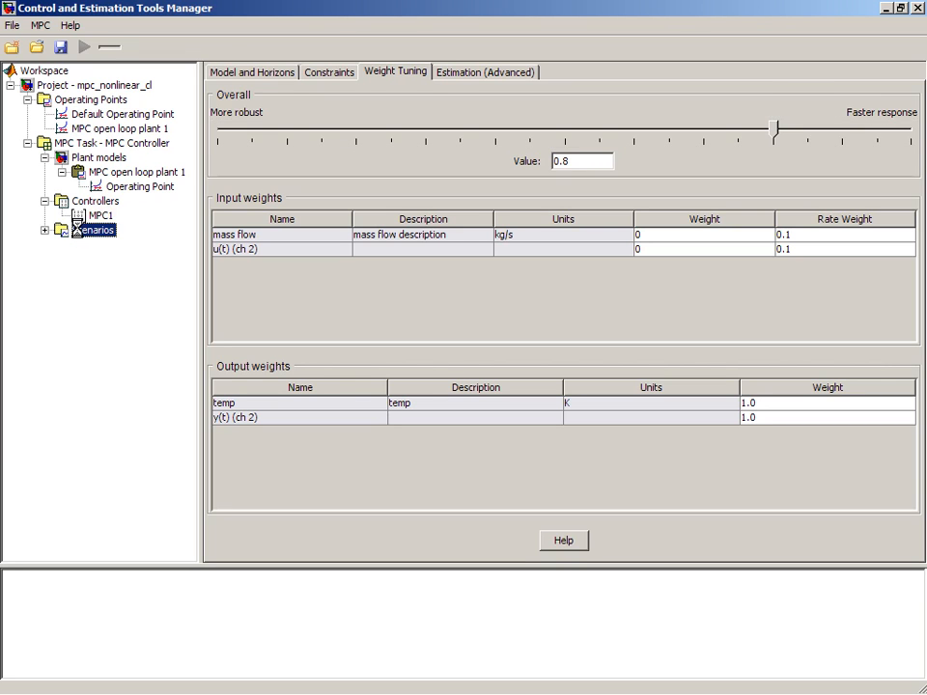
pyautogui.click(44, 230)
pyautogui.click(80, 247)
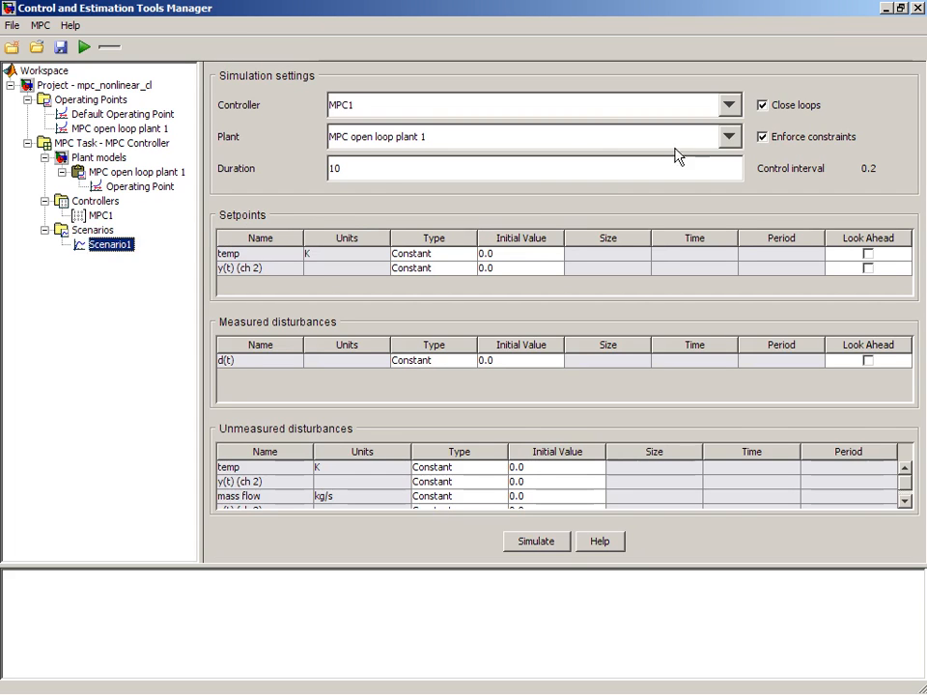
pyautogui.click(730, 107)
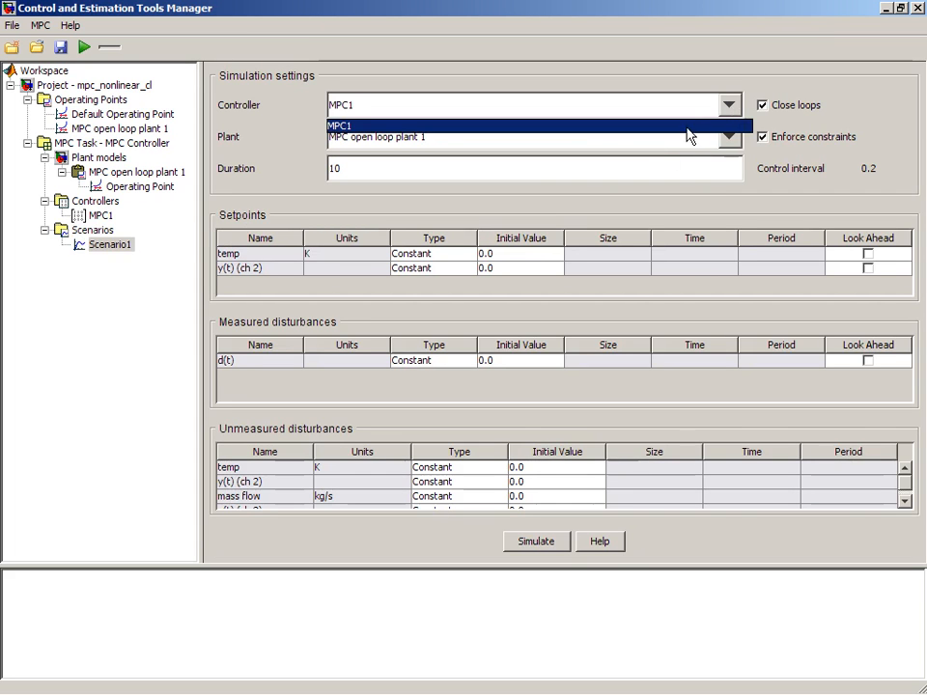
pyautogui.click(720, 125)
pyautogui.click(729, 138)
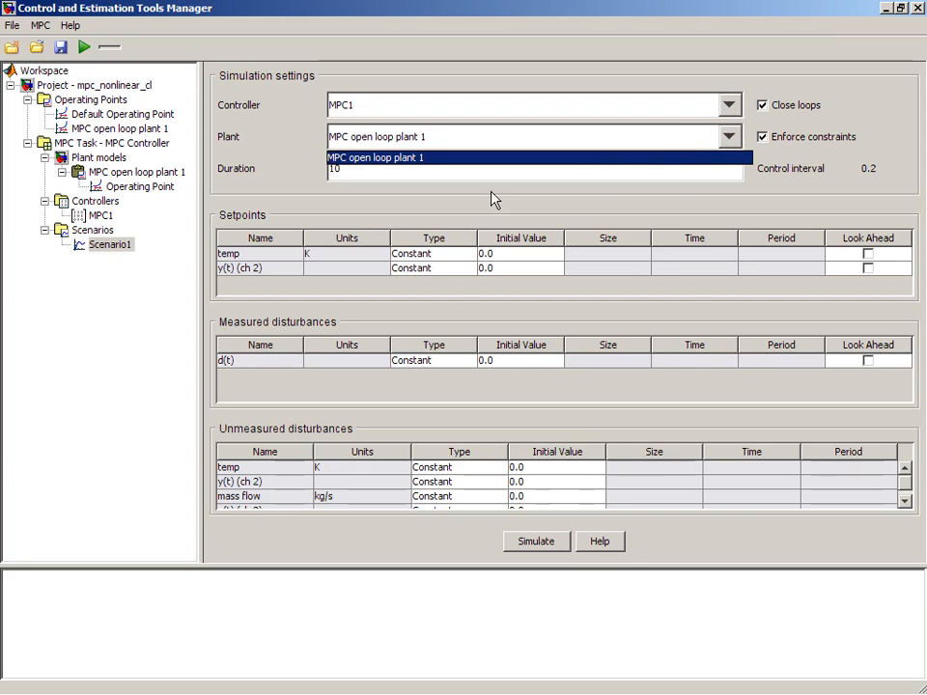
# Change the setpoint type of both temp and y(t) (ch 2) to Step
pyautogui.click(425, 254)
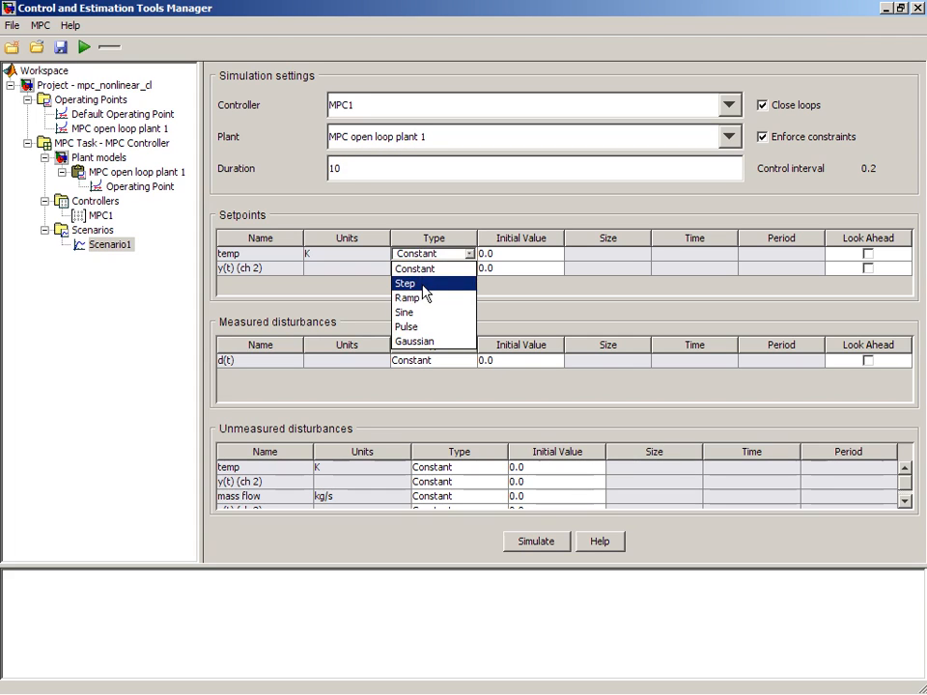
pyautogui.click(453, 285)
pyautogui.click(461, 272)
pyautogui.click(434, 300)
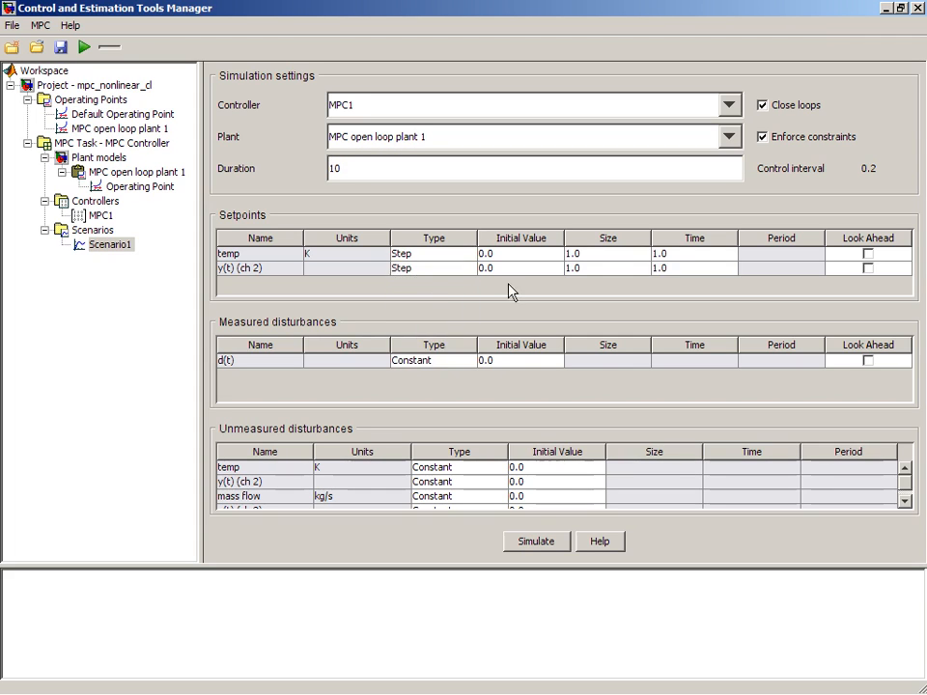
# Set the setpoint step time to 0 for temp and 2 for y(t) (ch 2)
pyautogui.doubleClick(677, 254)
pyautogui.moveTo(677, 254); pyautogui.dragTo(629, 251)
pyautogui.write('0')
pyautogui.press('Return')
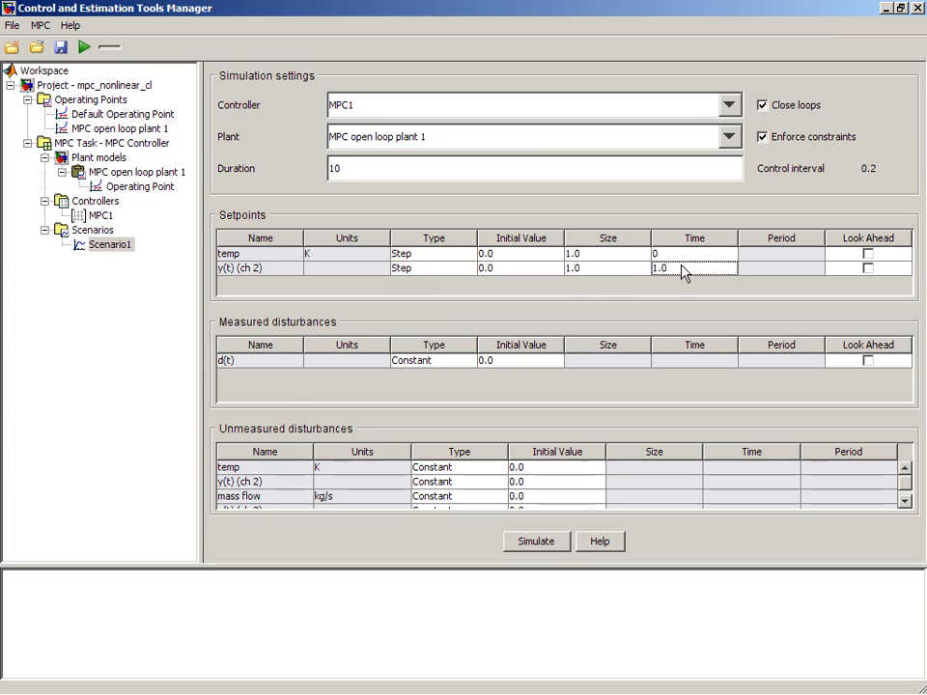
pyautogui.doubleClick(681, 266)
pyautogui.write('2')
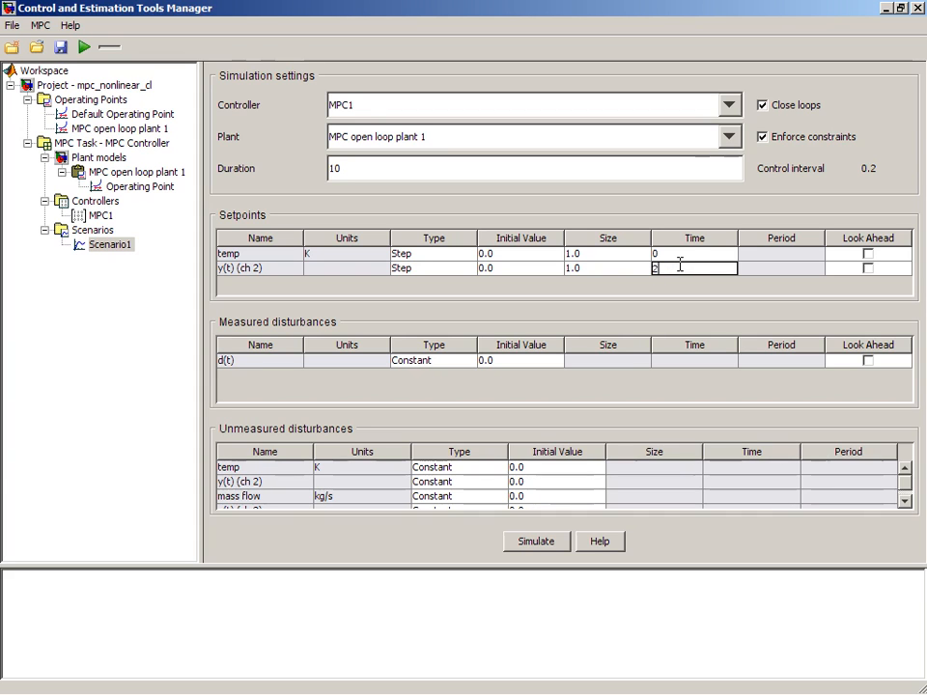
# Make the measured disturbance d(t) a Step occurring at time 5
pyautogui.click(460, 368)
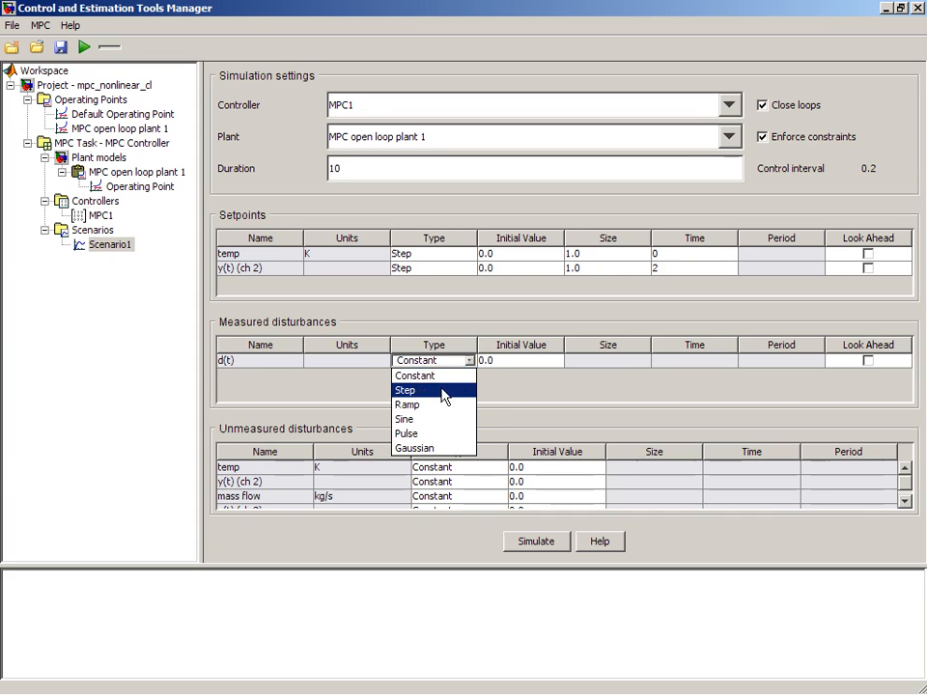
pyautogui.click(444, 390)
pyautogui.doubleClick(670, 360)
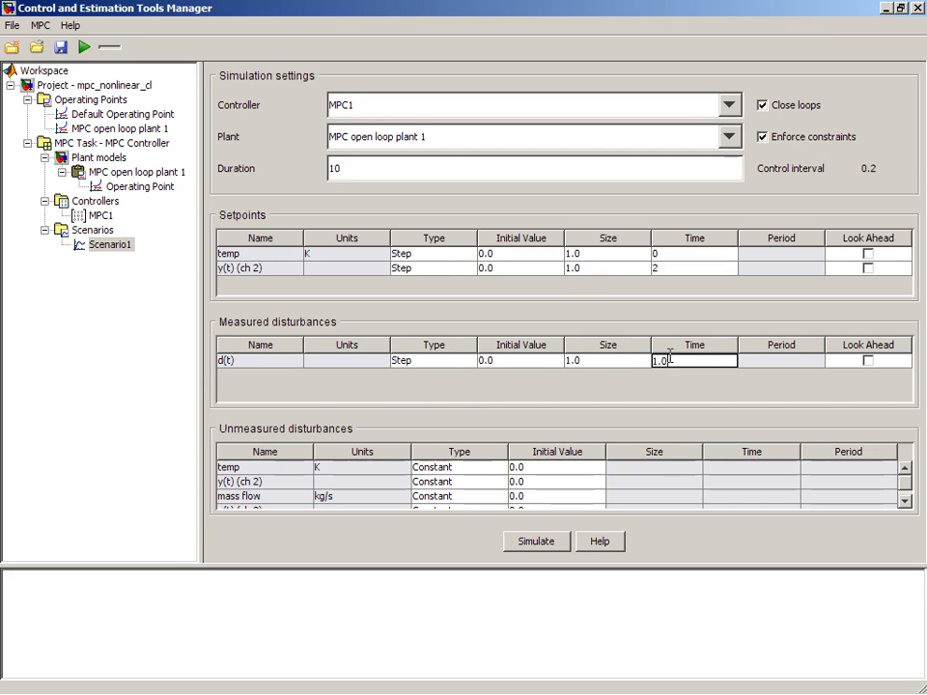
pyautogui.press('BackSpace')
pyautogui.write('5')
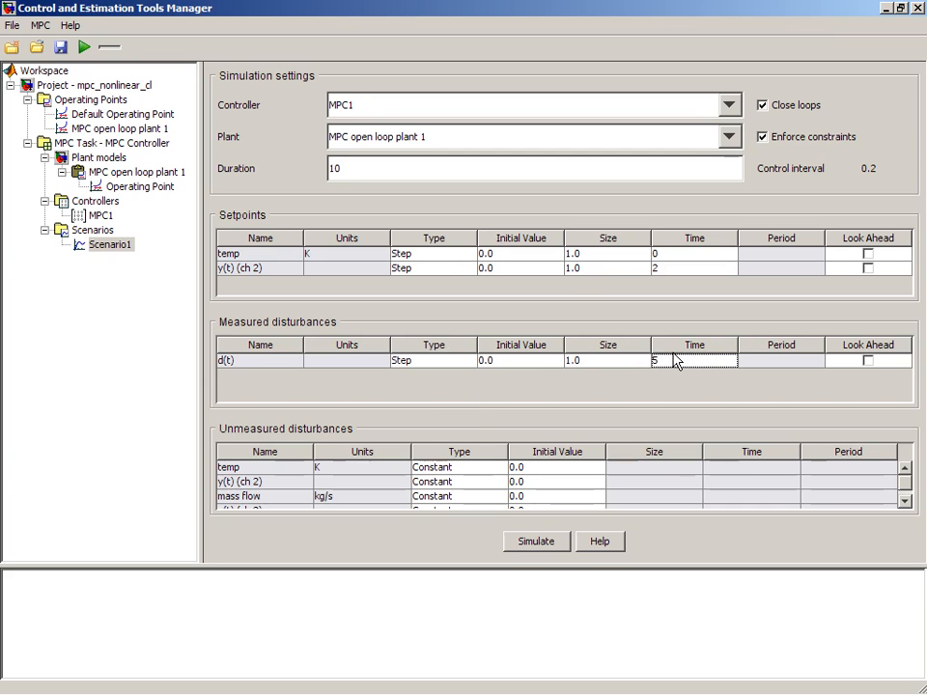
# Simulate Scenario1 and examine the plant outputs and plant inputs plots
pyautogui.click(553, 543)
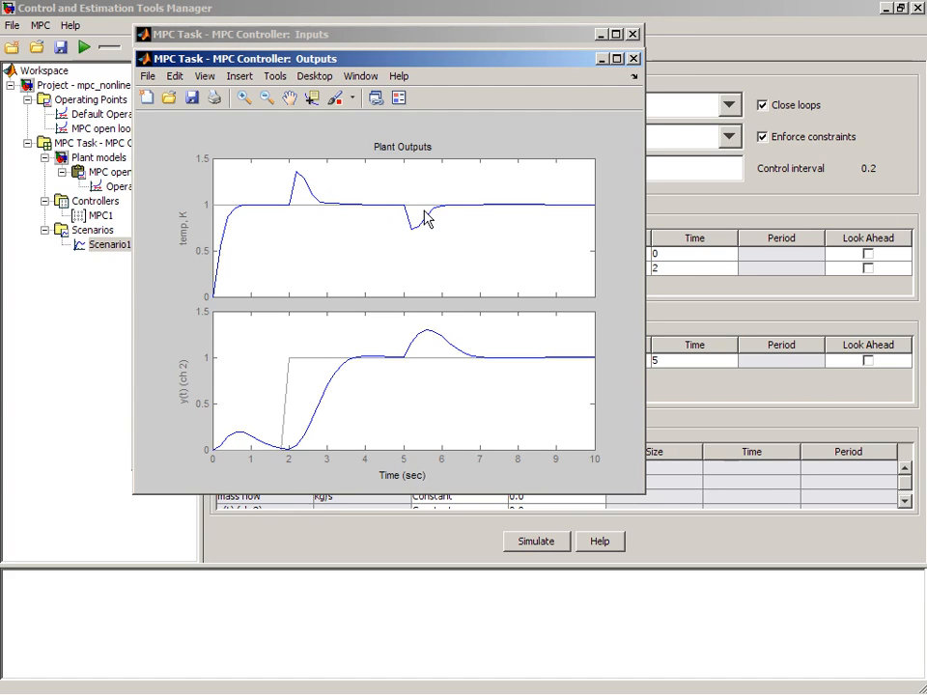
pyautogui.click(392, 34)
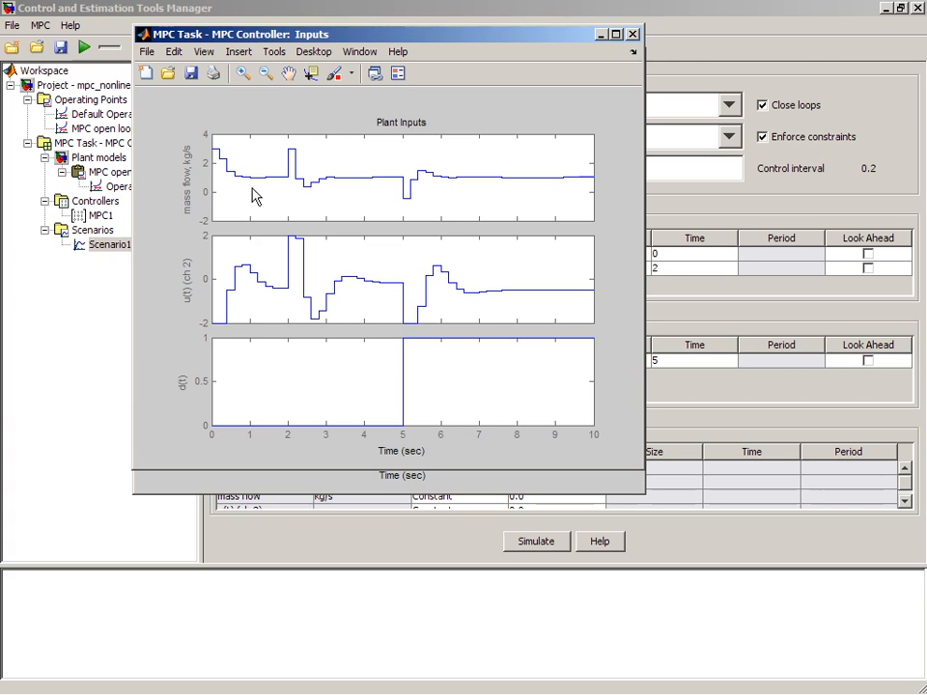
# Set the overall weight tuning of MPC1 to 1 for the fastest response and simulate Scenario1 again
pyautogui.click(100, 216)
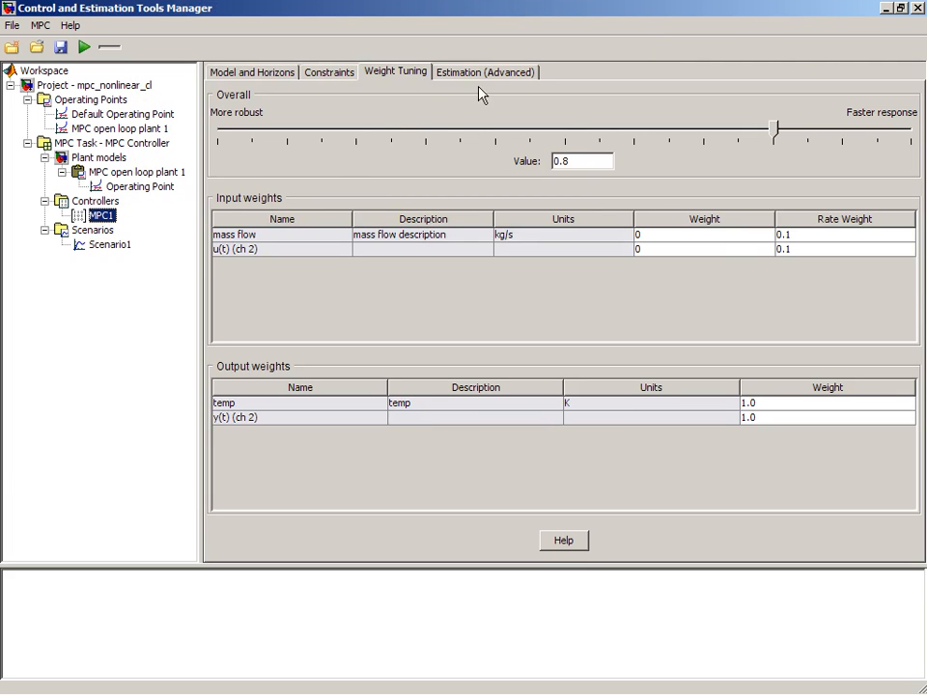
pyautogui.moveTo(776, 134); pyautogui.dragTo(912, 131)
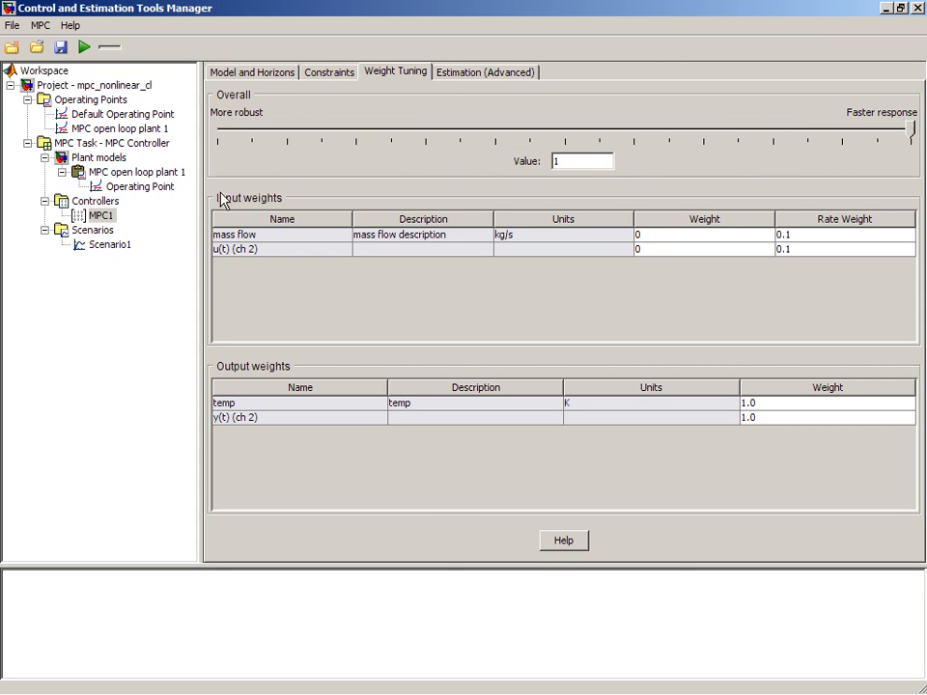
pyautogui.click(106, 244)
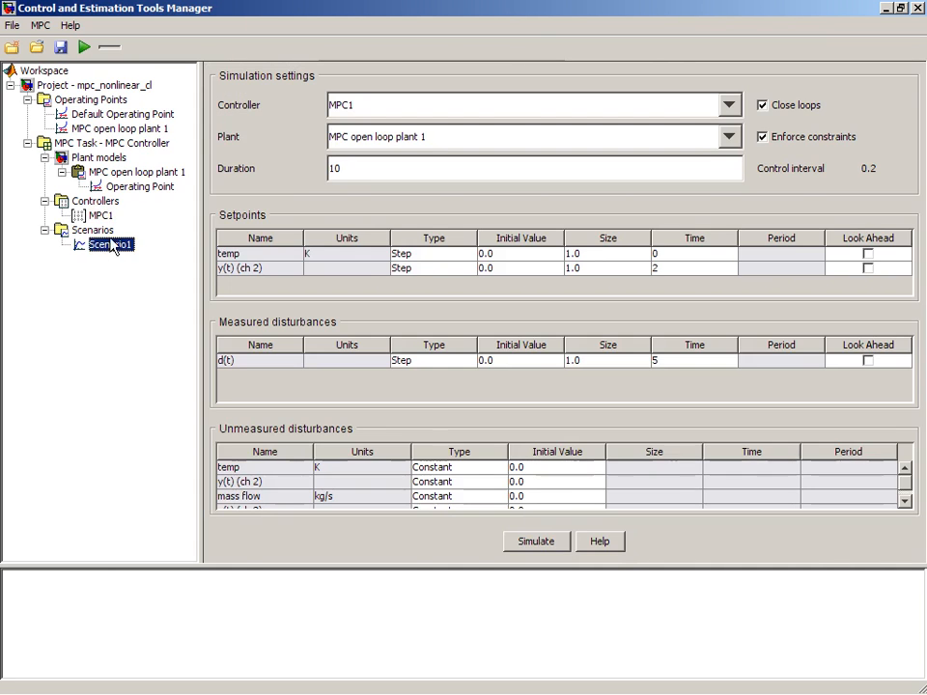
pyautogui.click(517, 542)
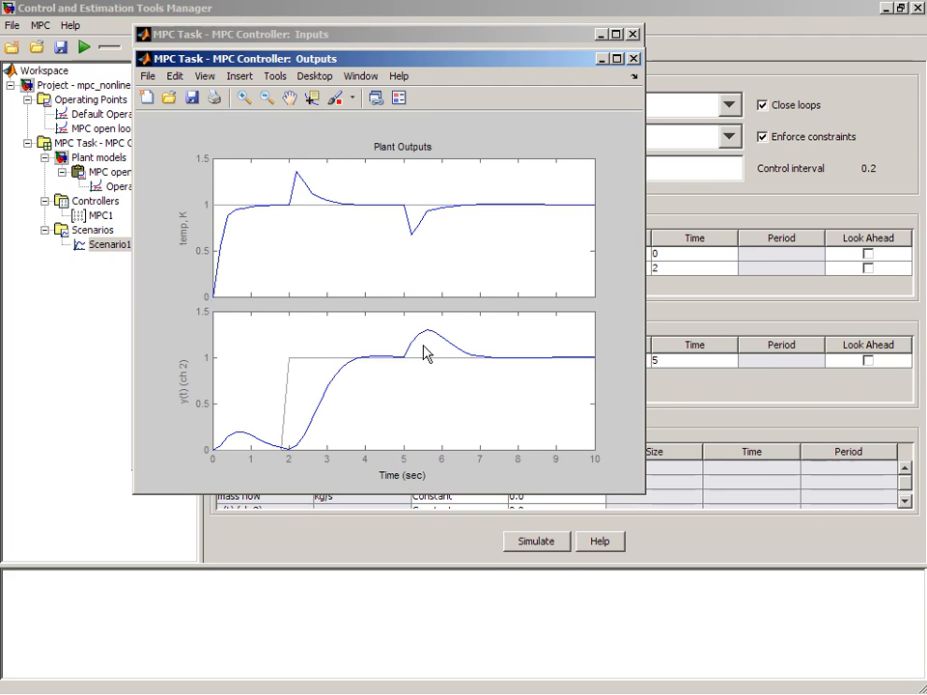
# Export controller MPC1 to the MATLAB workspace under the name MPC1, and close the design tool
pyautogui.click(101, 202)
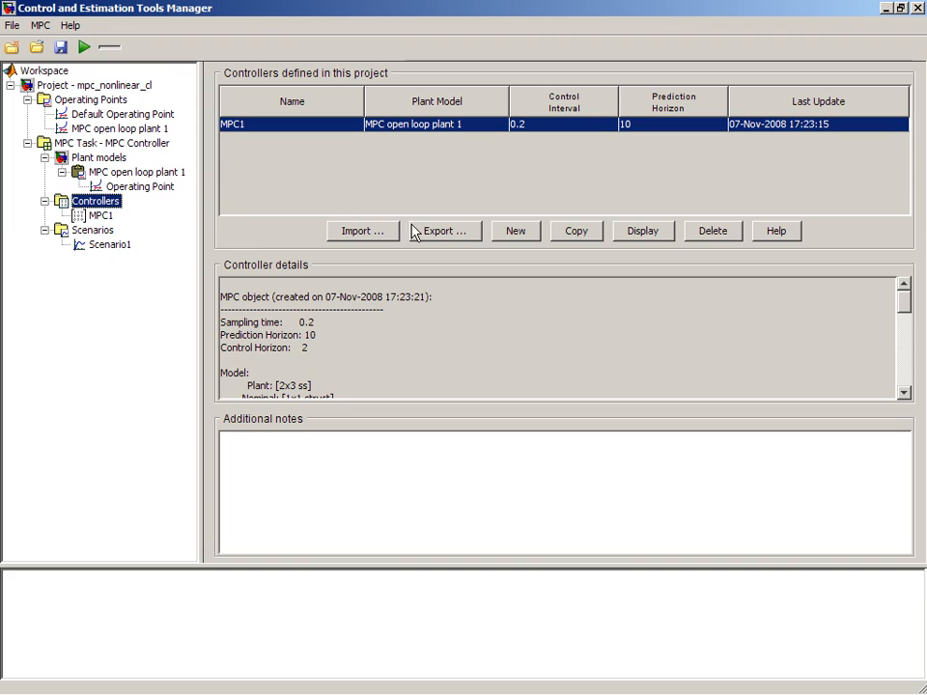
pyautogui.click(428, 233)
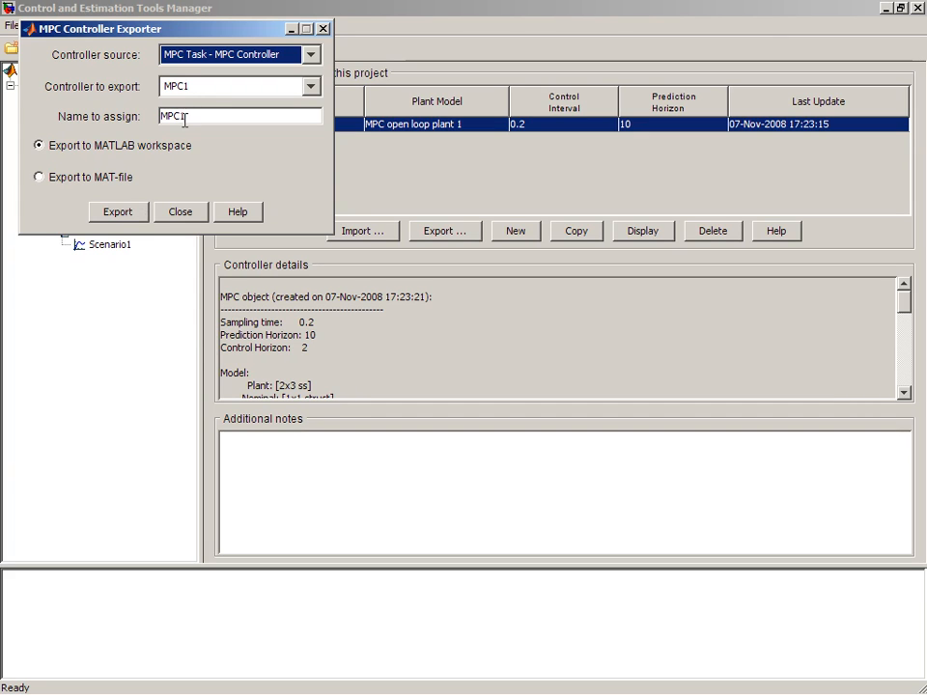
pyautogui.click(131, 214)
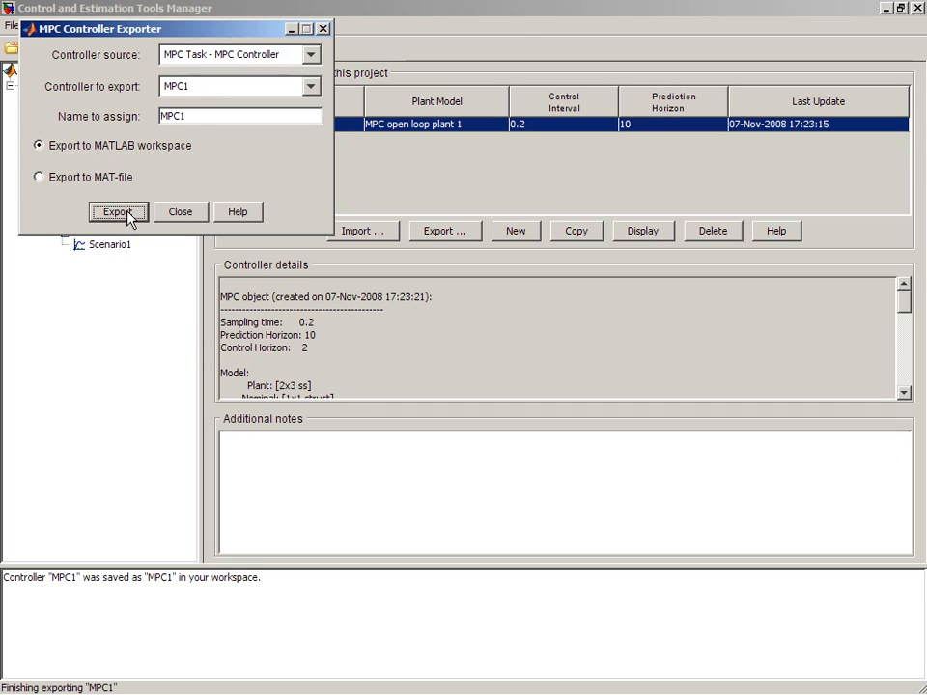
pyautogui.click(204, 214)
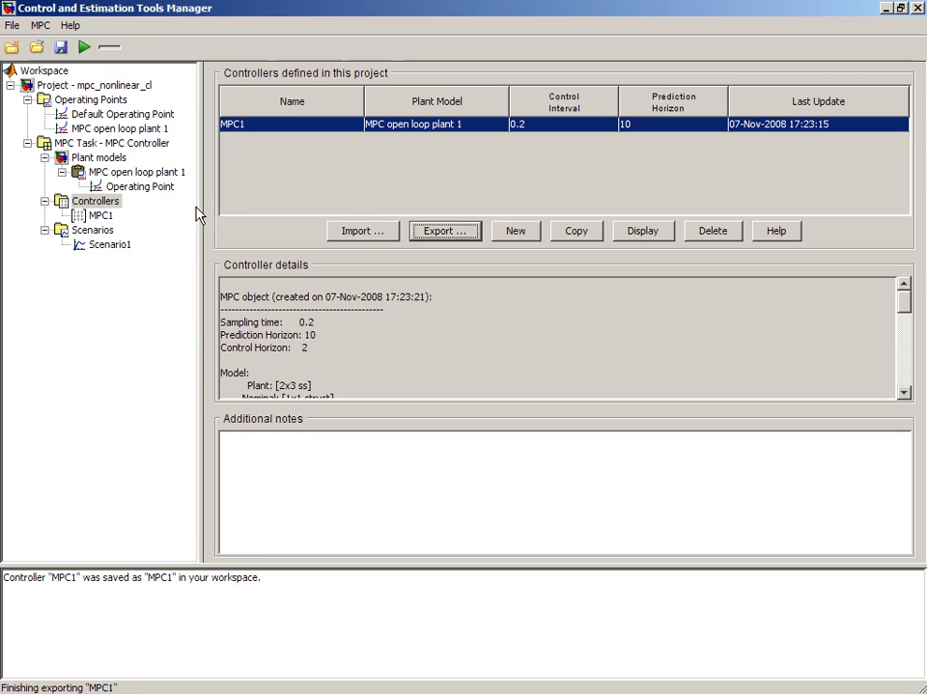
pyautogui.click(916, 8)
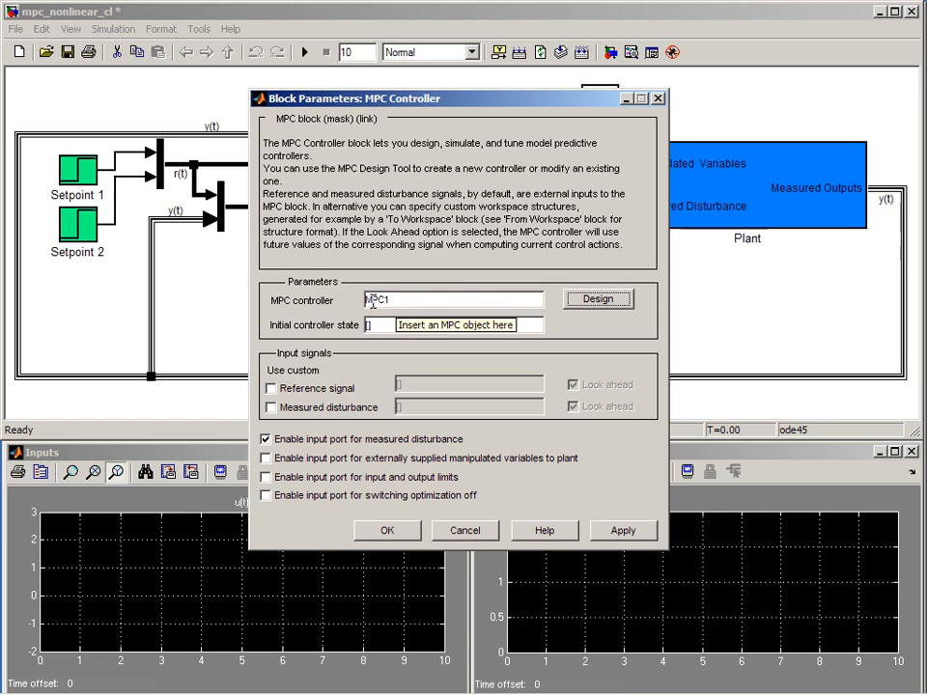
# Accept the MPC Controller block parameters with MPC1 as the controller, and switch to the main MATLAB window
pyautogui.click(388, 531)
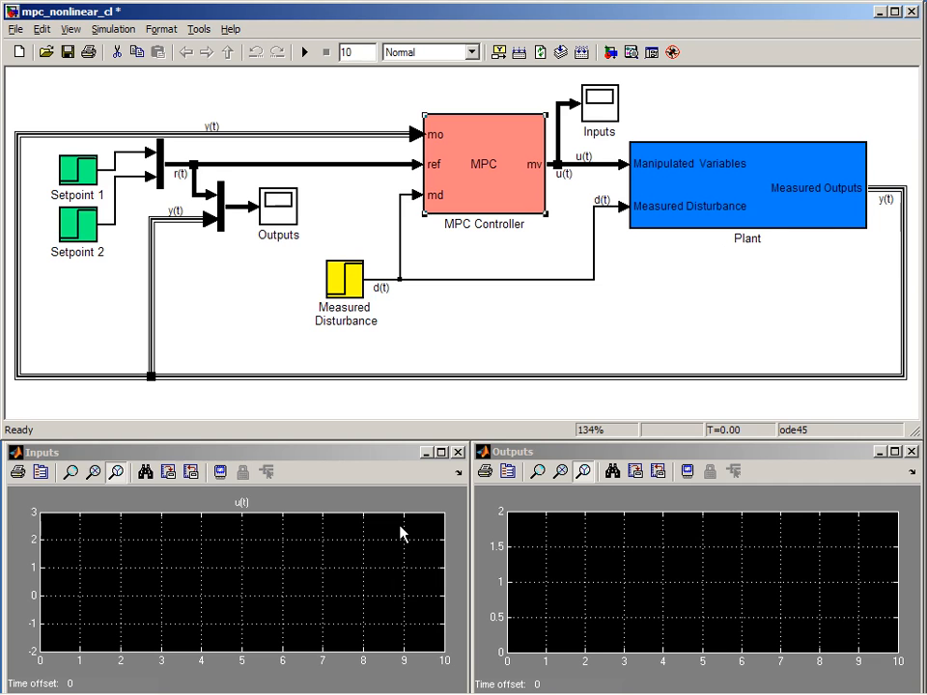
pyautogui.hotkey('alt', 'Tab')
pyautogui.hotkey('alt', 'Tab')
pyautogui.hotkey('alt', 'Tab')
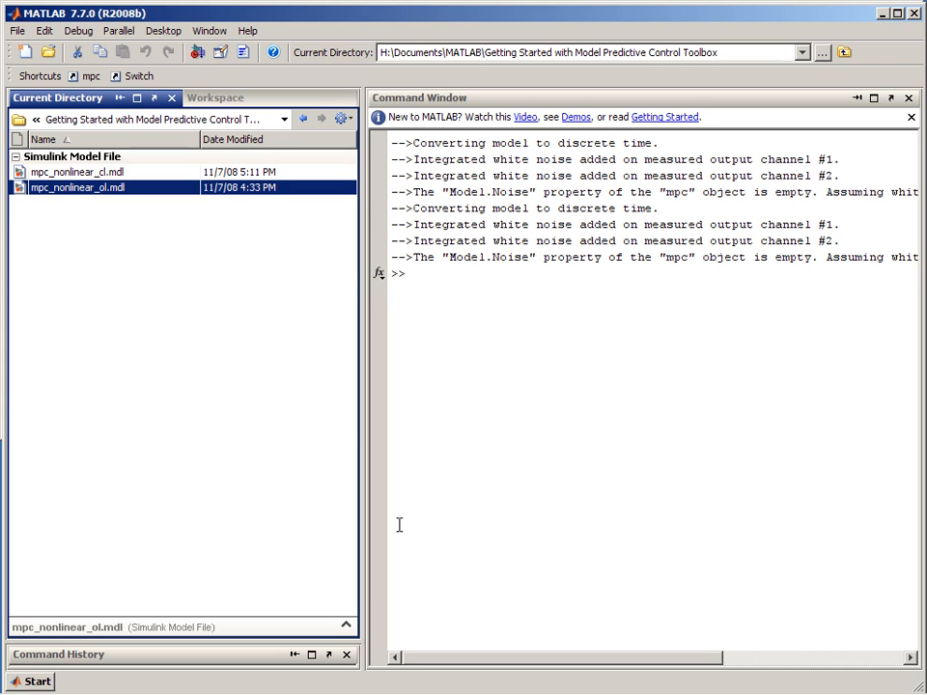
# Show the workspace variables, clear the Command Window with clc, and display the MPC1 object to review its plant model, weights and constraints
pyautogui.click(206, 99)
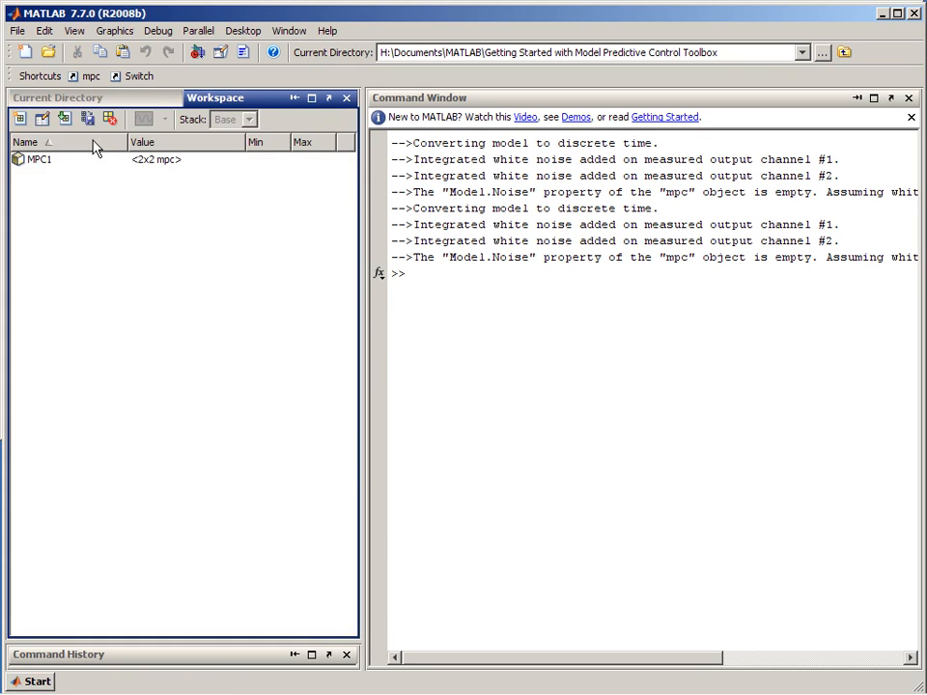
pyautogui.click(476, 340)
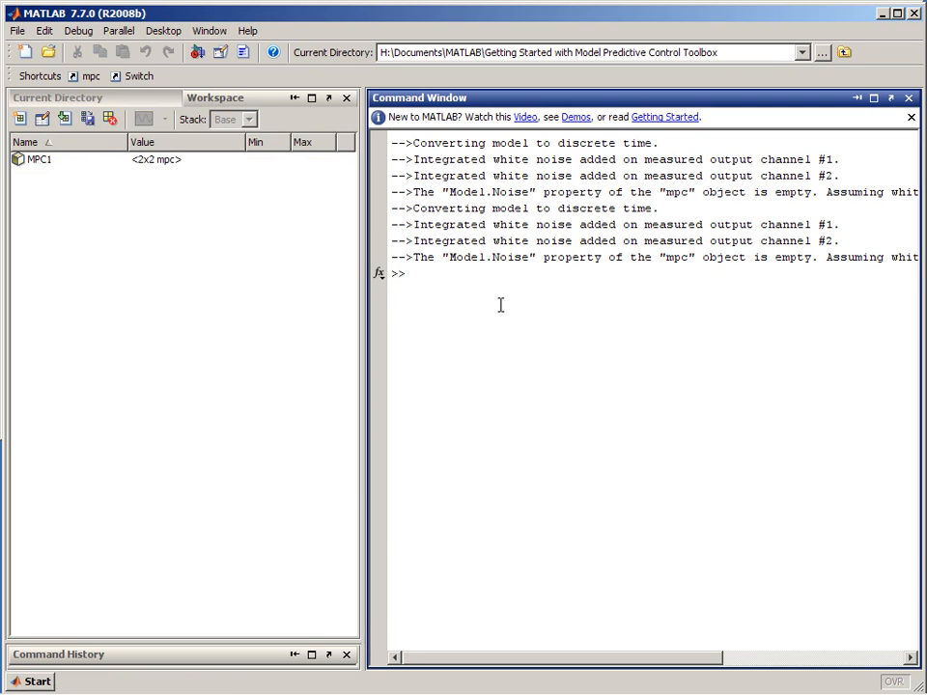
pyautogui.write('clc')
pyautogui.press('Return')
pyautogui.write('MPC1')
pyautogui.press('Return')
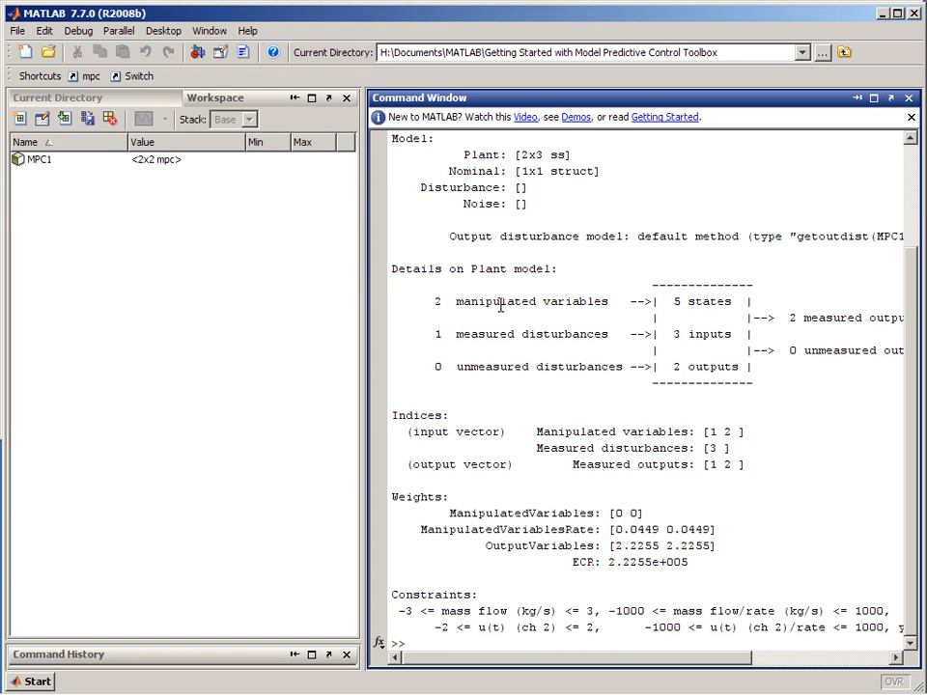
pyautogui.moveTo(427, 154); pyautogui.dragTo(543, 628)
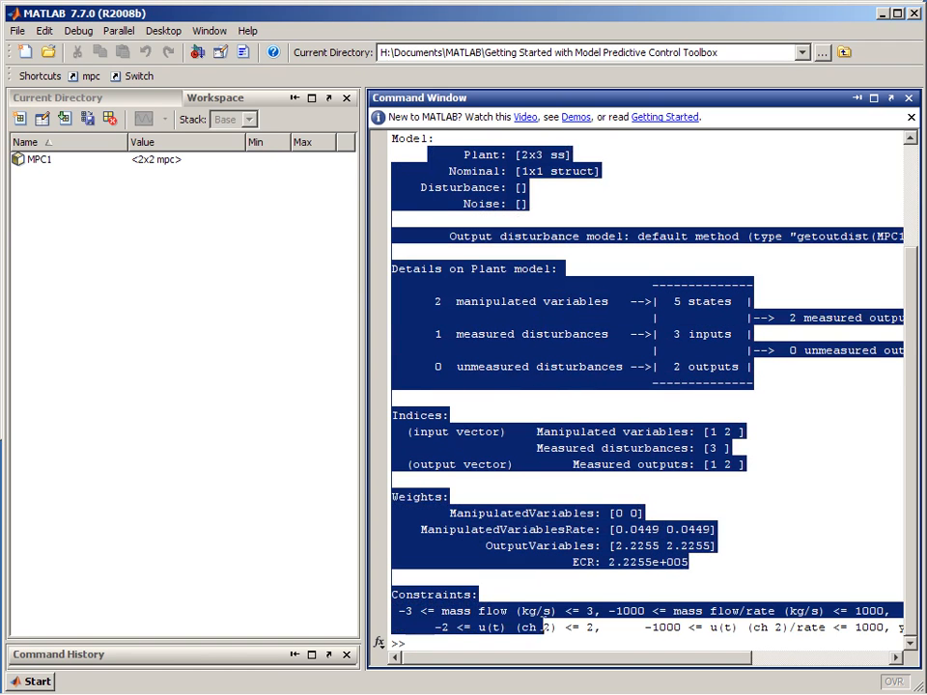
pyautogui.click(522, 584)
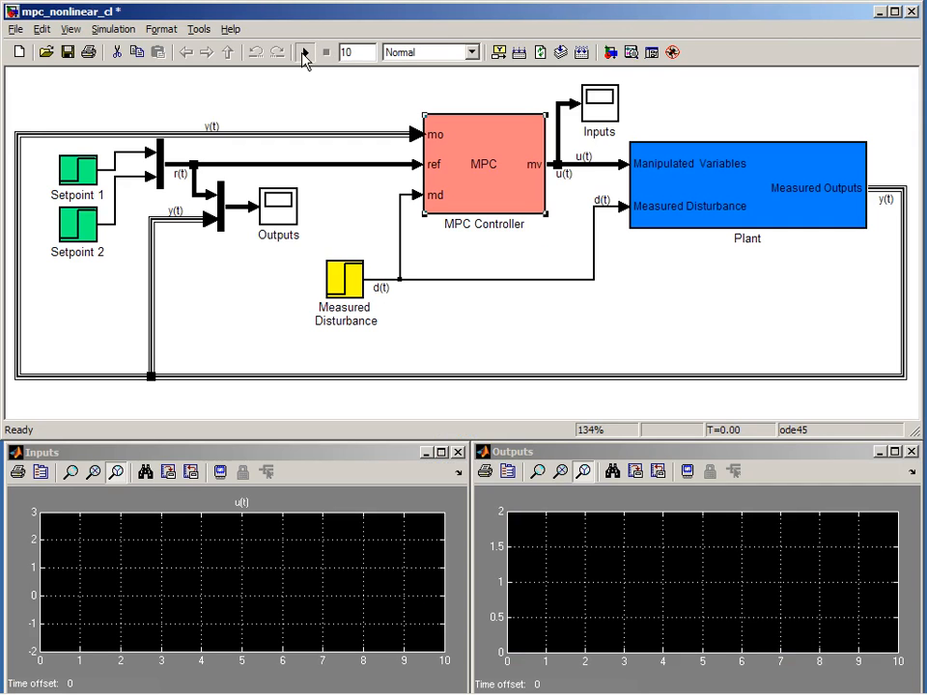
# Run the closed-loop mpc_nonlinear_cl simulation with the MPC Controller, with the Inputs and Outputs scopes in view
pyautogui.click(303, 52)
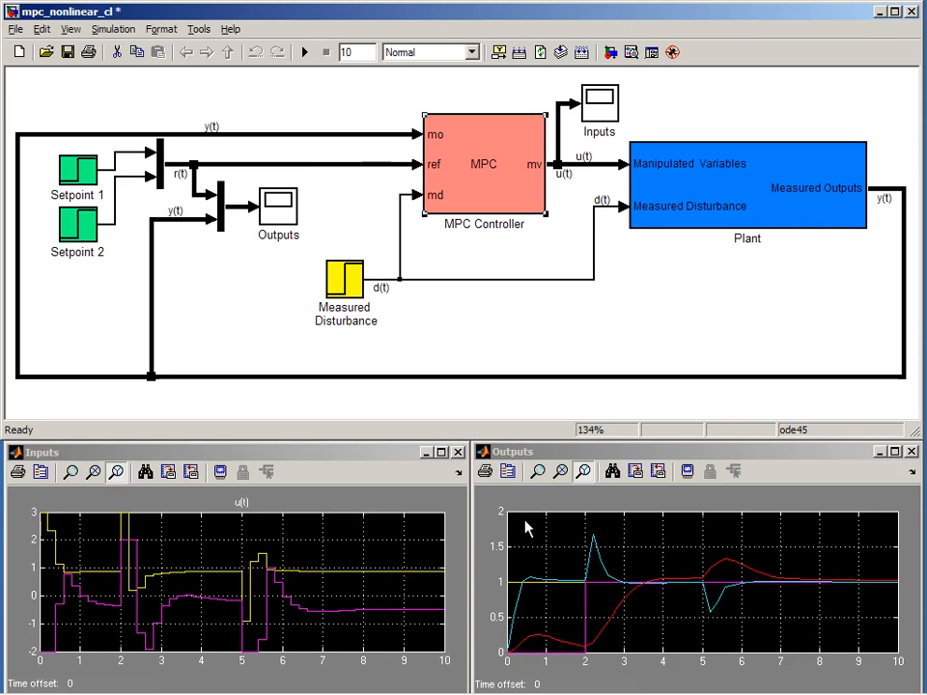